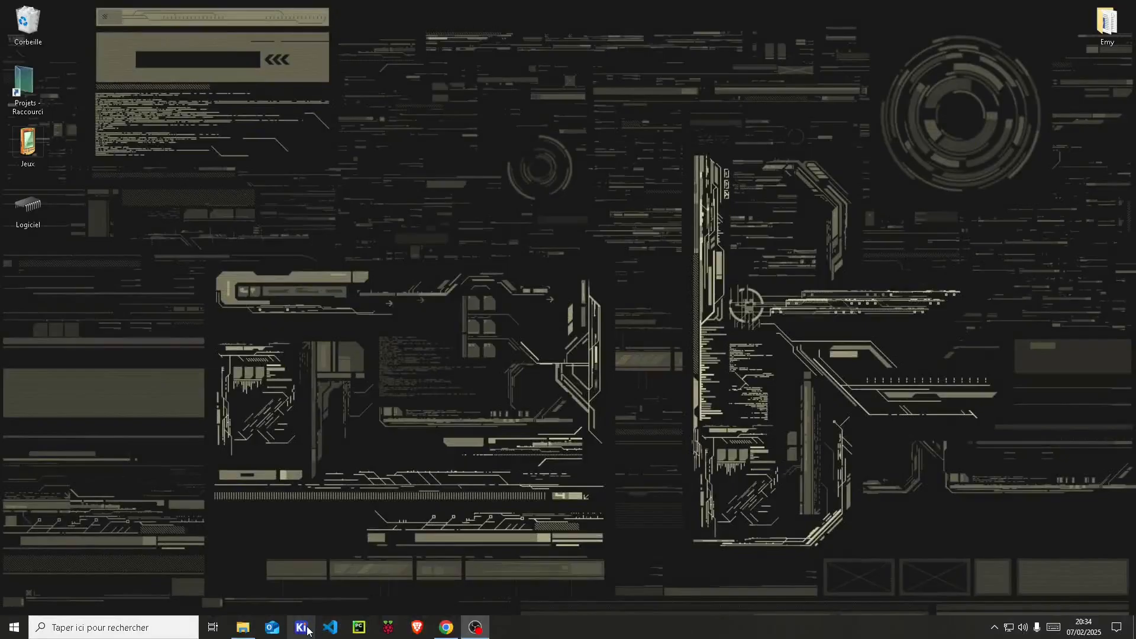
# Open KiCad and load the project's schematic Formation Kicad.kicad_sch in the schematic editor
pyautogui.click(303, 627)
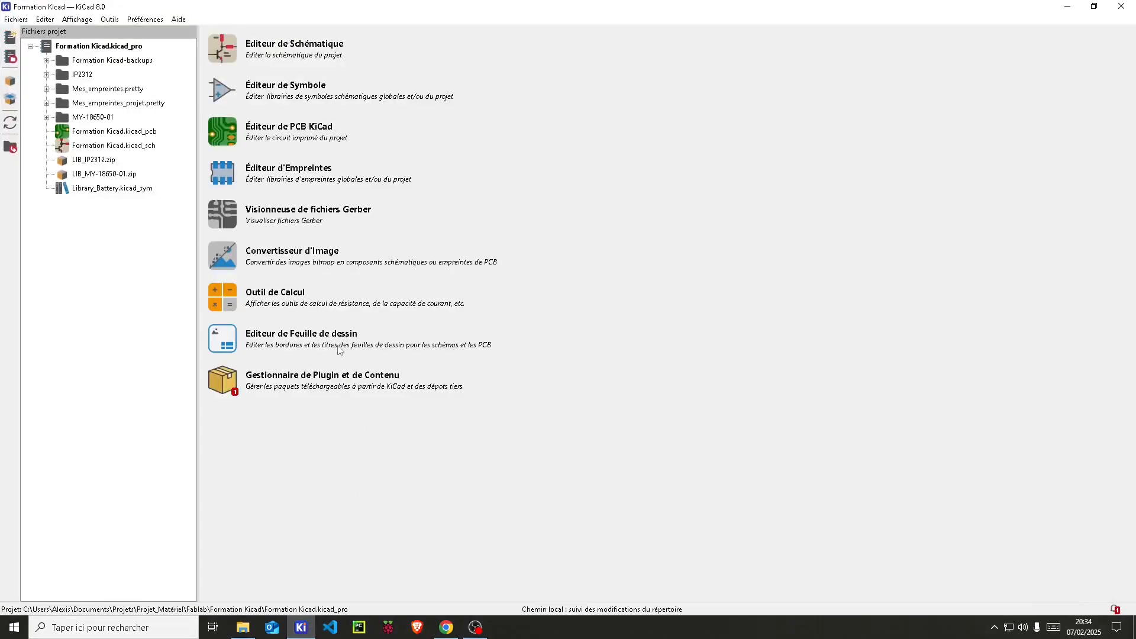
pyautogui.doubleClick(112, 146)
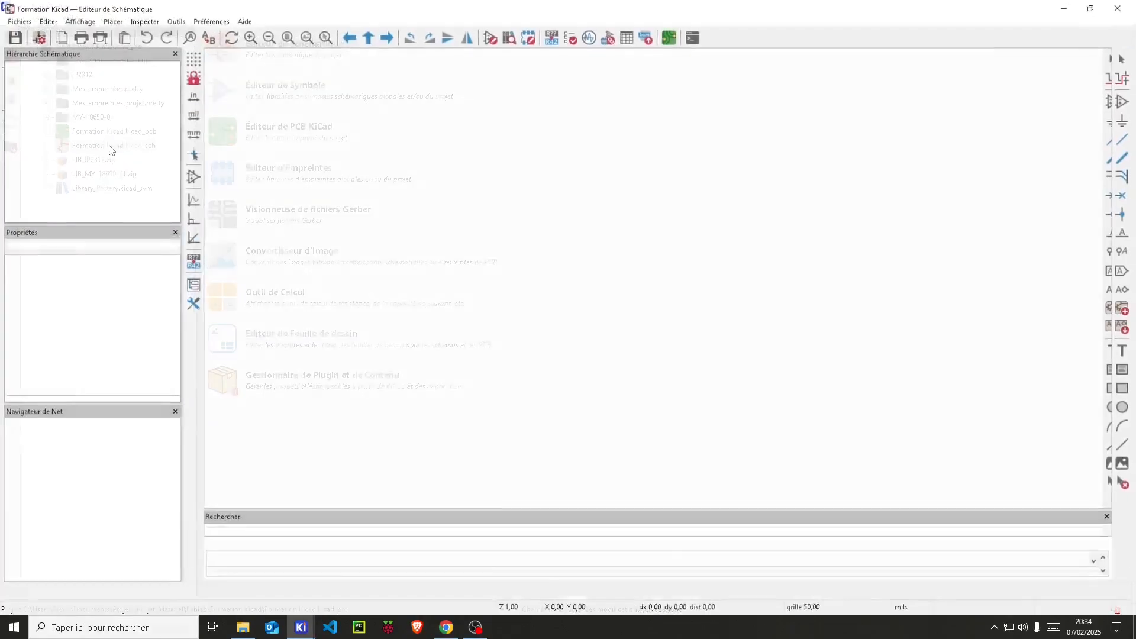
pyautogui.scroll(2, 547, 349)
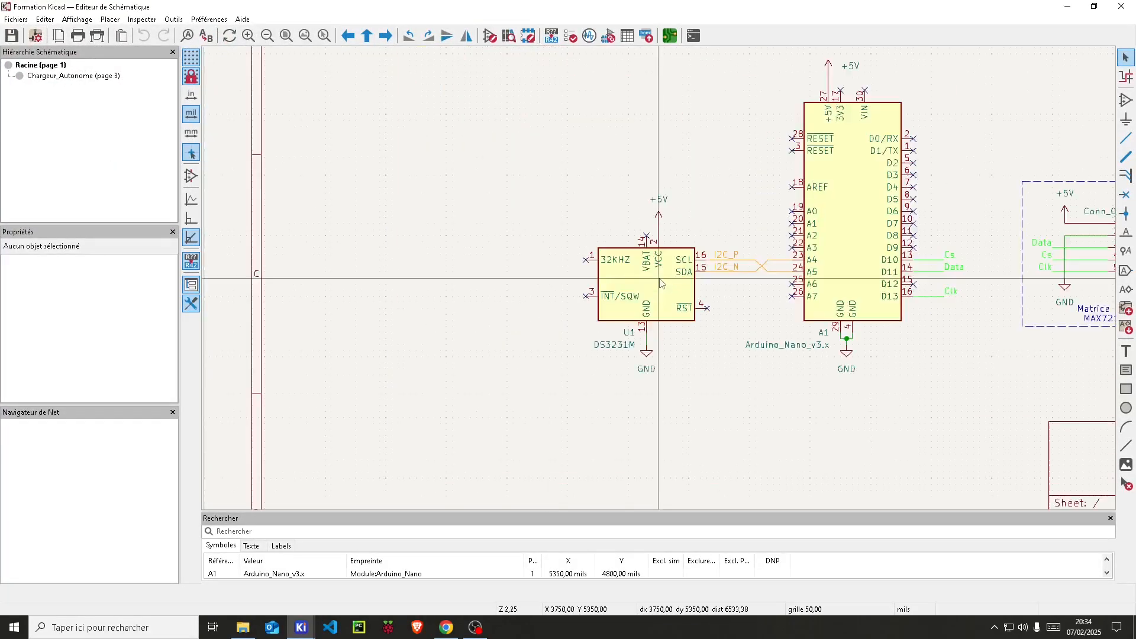
# Examine the footprint assigned to U1 (DS3231M) in the footprint selector's 3D preview from several angles
pyautogui.doubleClick(661, 283)
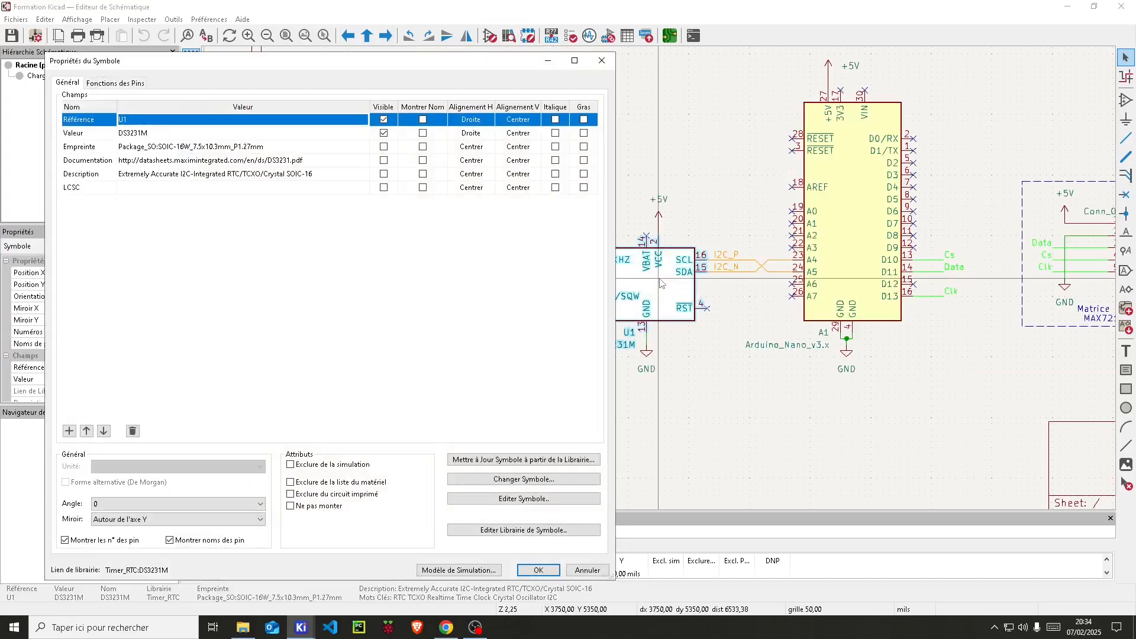
pyautogui.moveTo(506, 61); pyautogui.dragTo(680, 49)
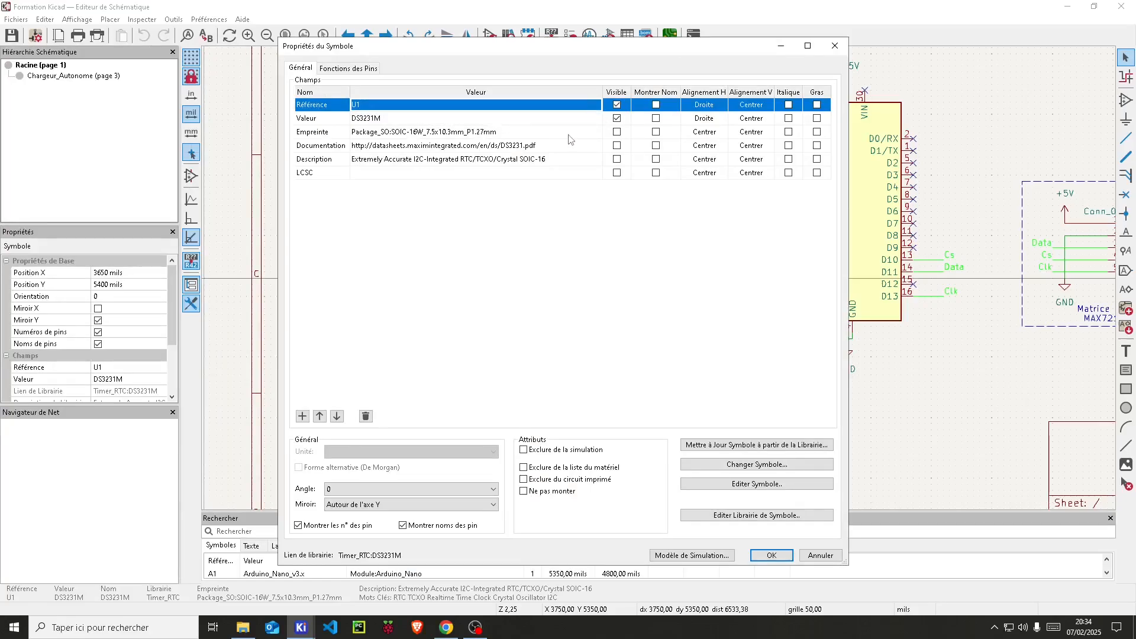
pyautogui.click(594, 133)
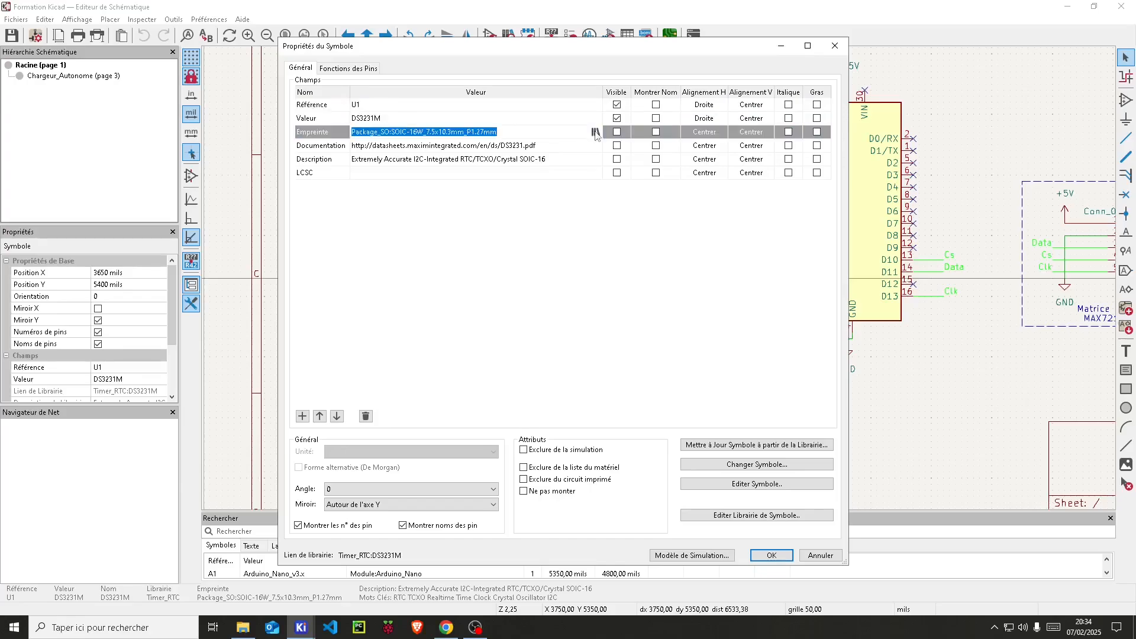
pyautogui.click(594, 132)
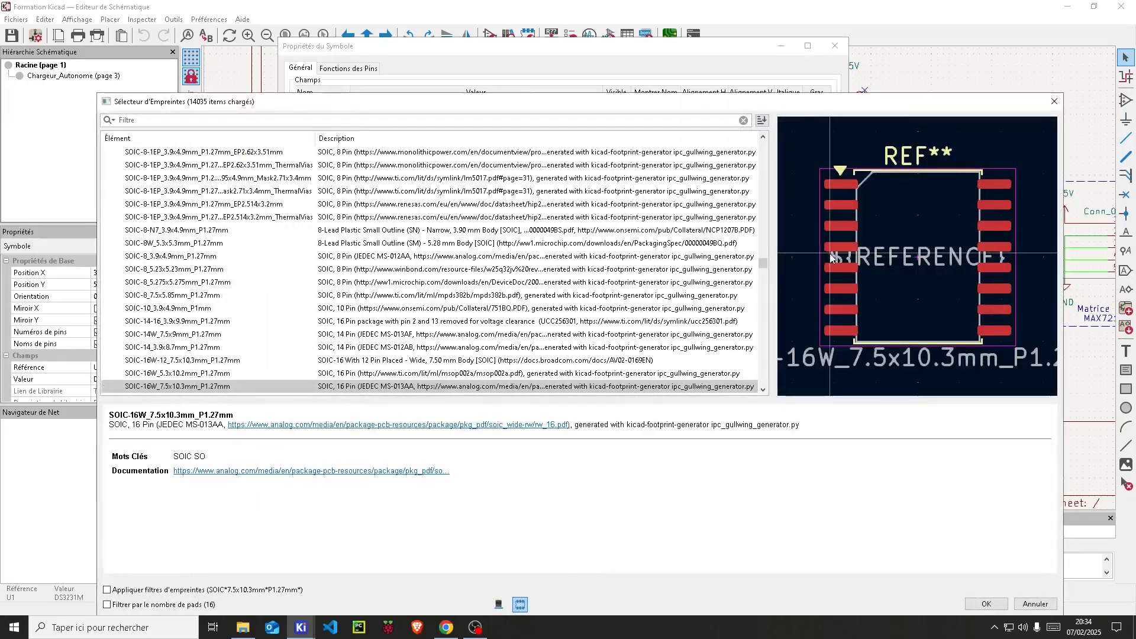
pyautogui.click(499, 604)
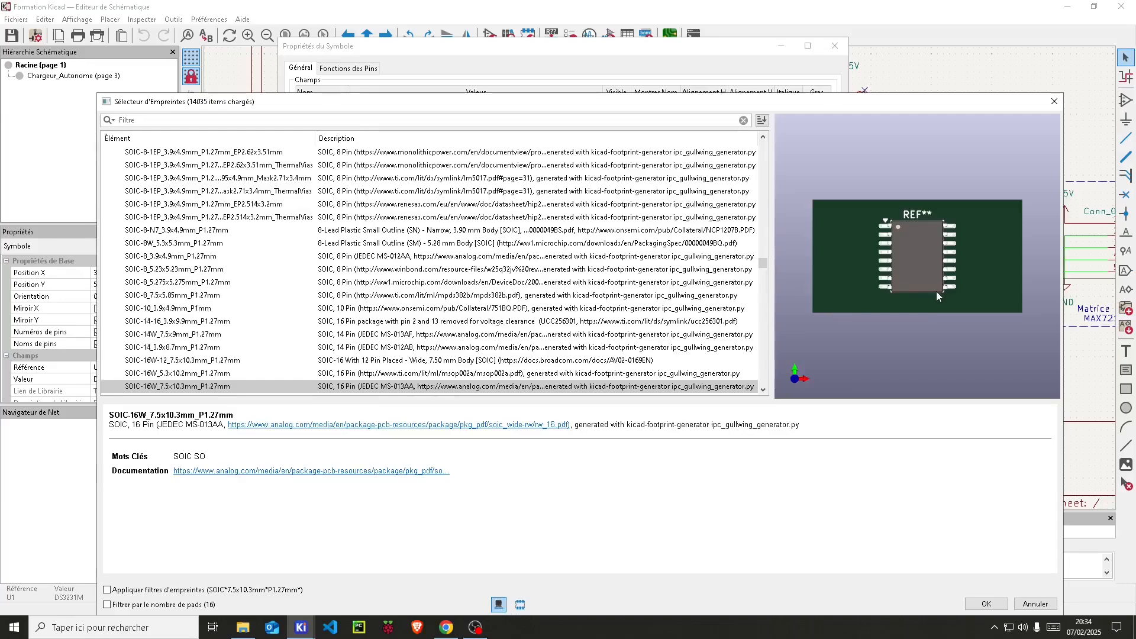
pyautogui.moveTo(936, 291); pyautogui.dragTo(936, 220)
pyautogui.moveTo(893, 305); pyautogui.dragTo(888, 364)
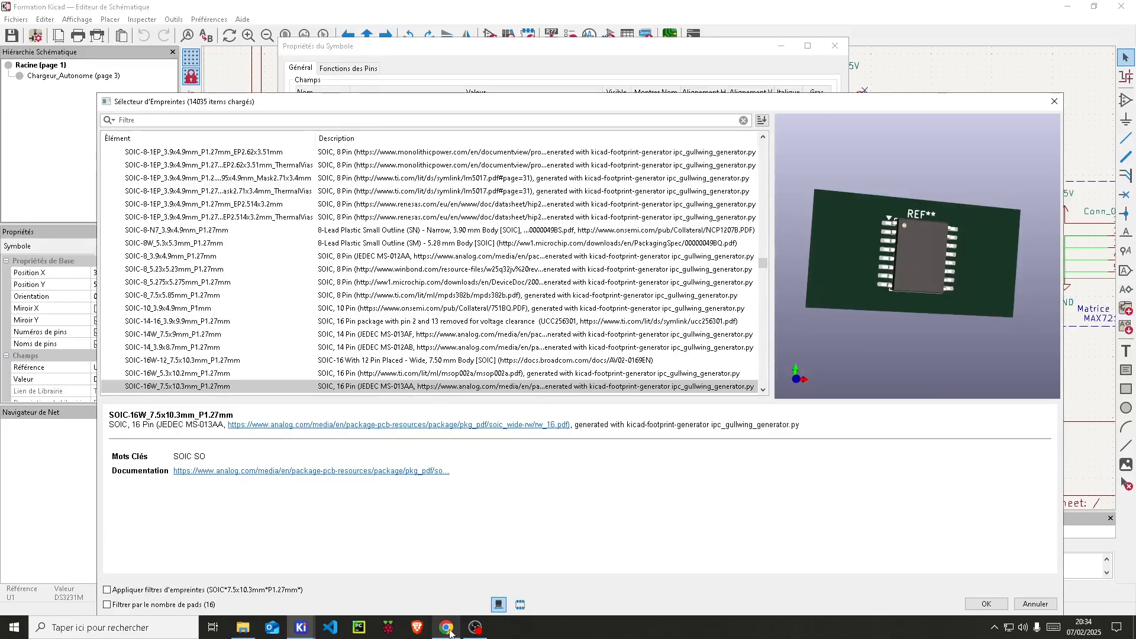
# View the DS3231 module tutorial page in Chrome, return to KiCad, and close the footprint selector and U1's properties without changes
pyautogui.moveTo(449, 631)
pyautogui.click(458, 591)
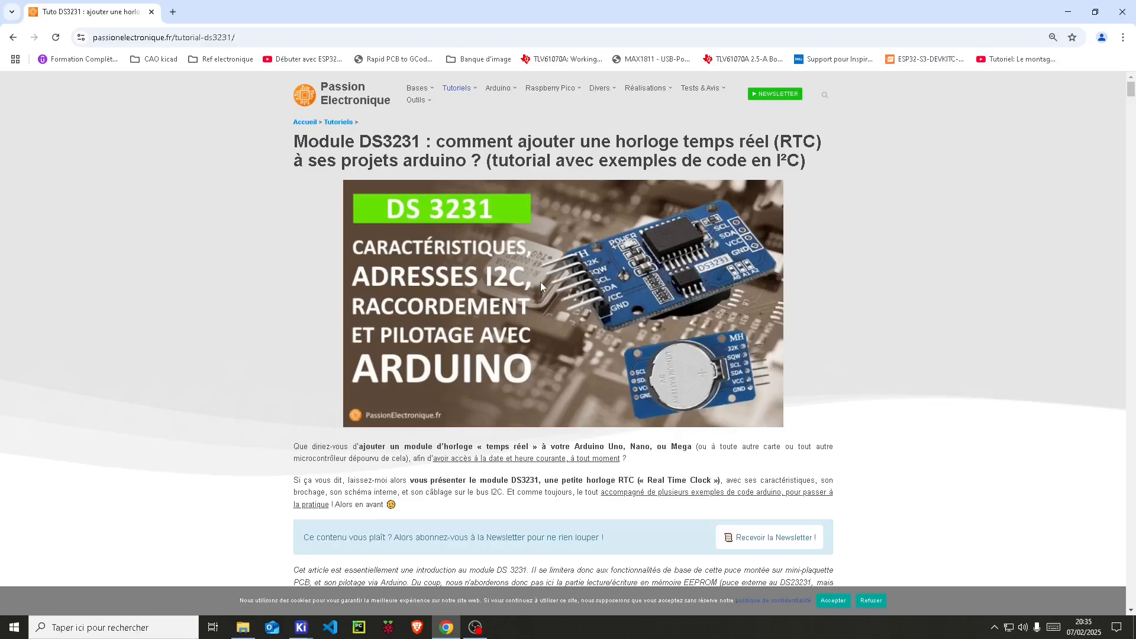
pyautogui.click(451, 636)
pyautogui.click(1053, 102)
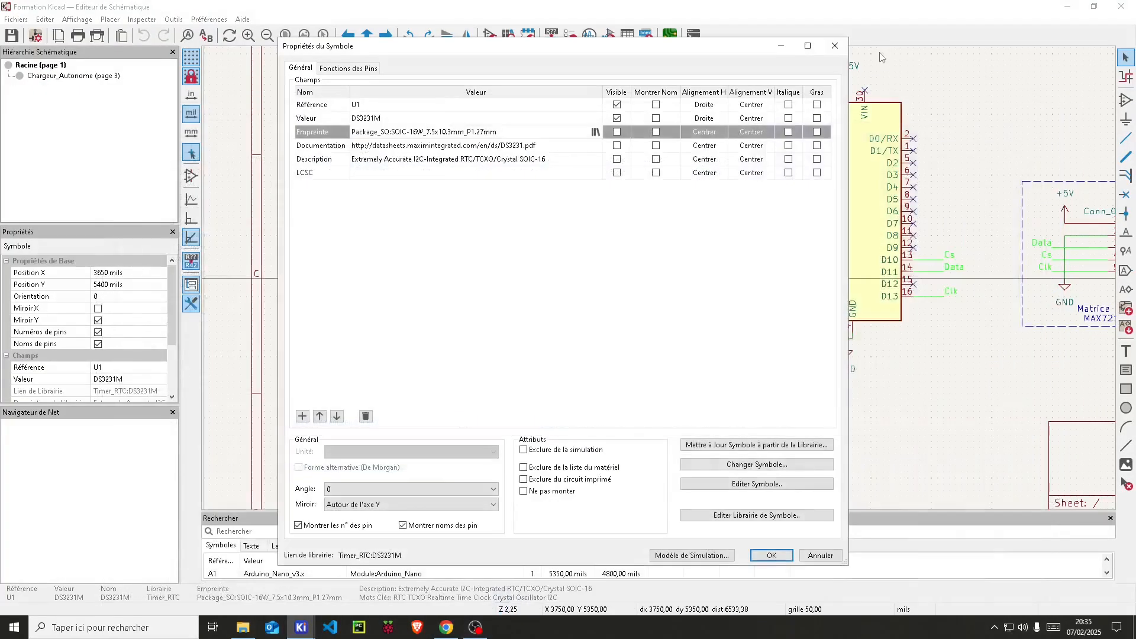
pyautogui.click(835, 45)
pyautogui.click(603, 181)
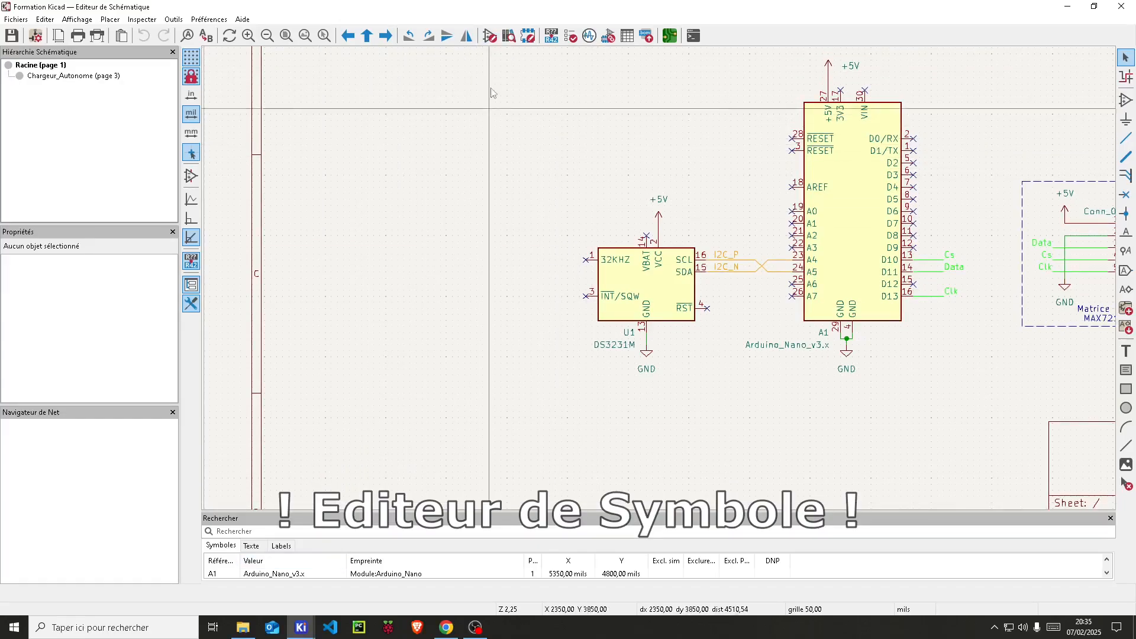
# Open the symbol editor from the schematic and bring it back to the front after viewing the KiCad project window
pyautogui.click(489, 36)
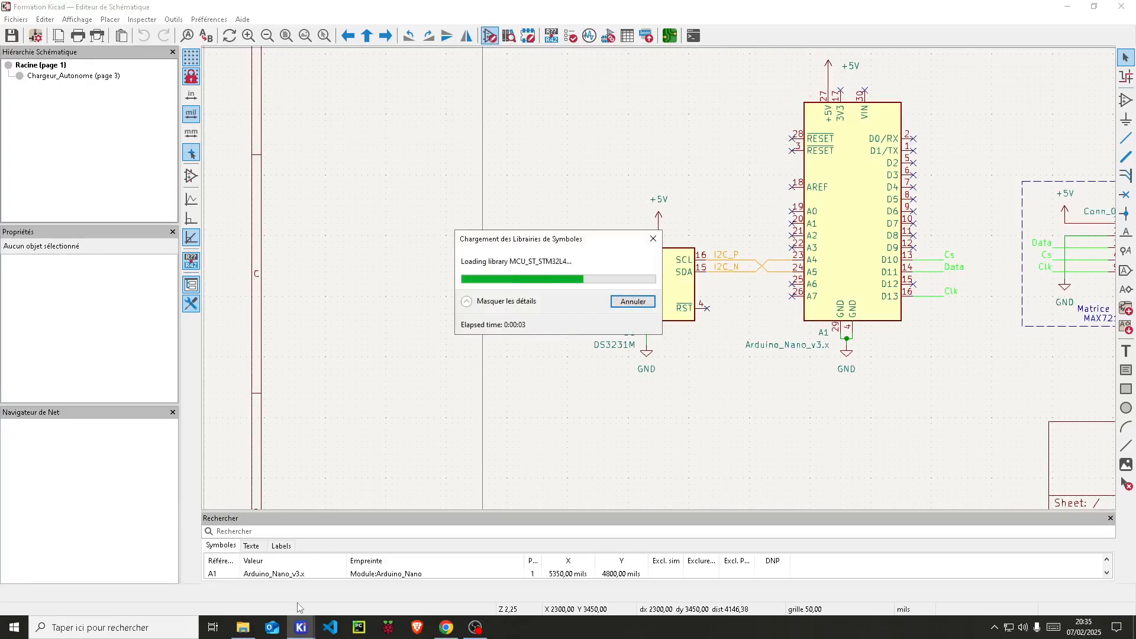
pyautogui.moveTo(301, 627)
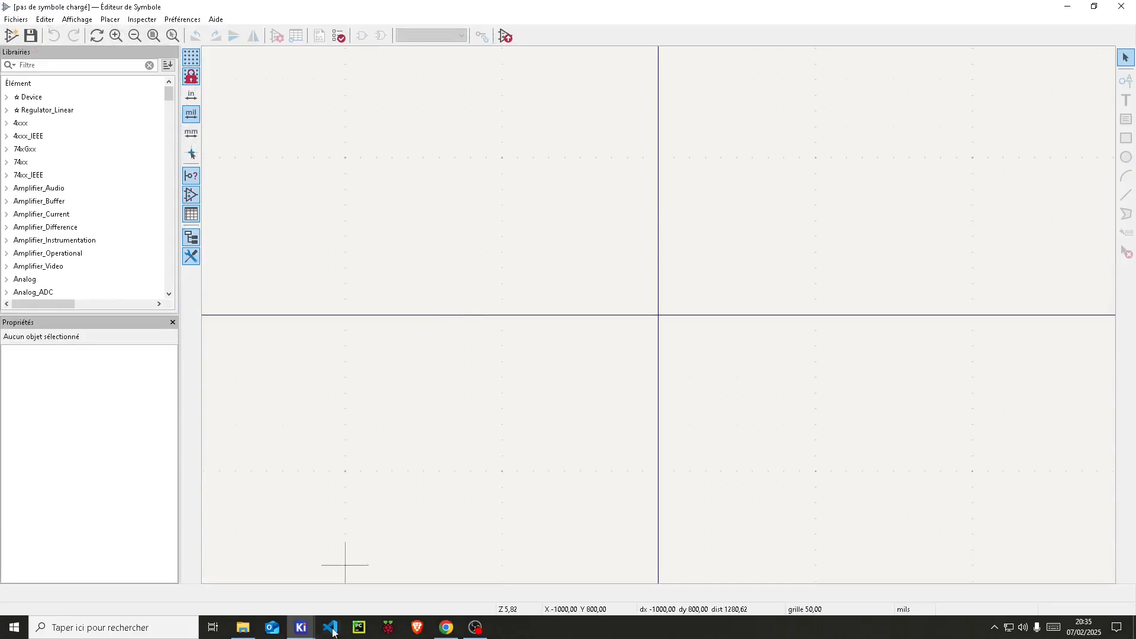
pyautogui.click(172, 568)
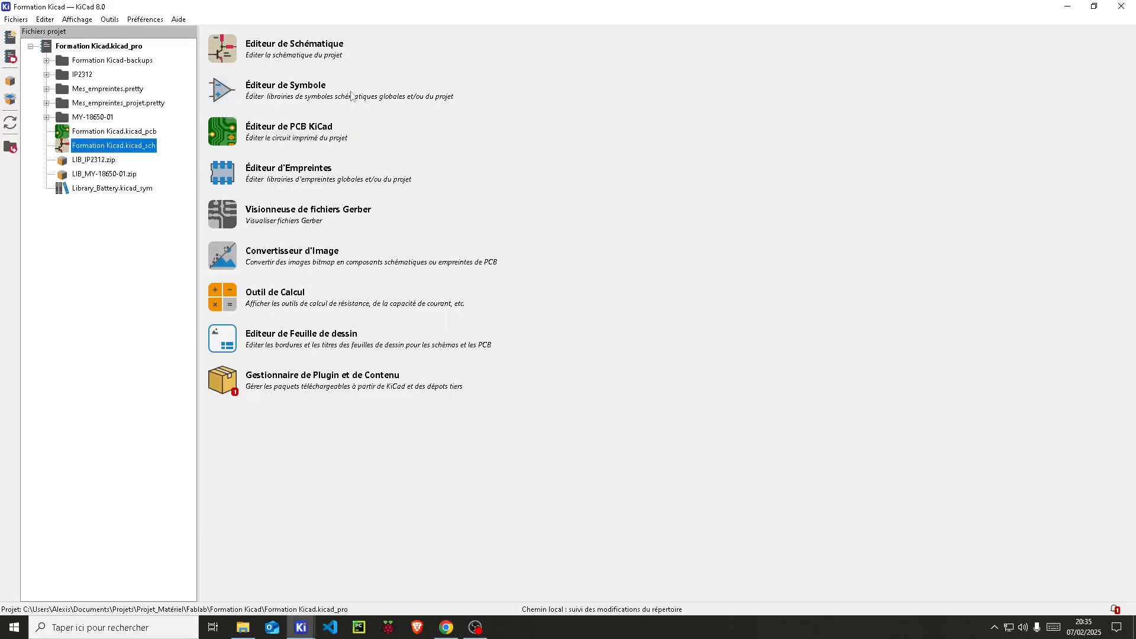
pyautogui.click(1069, 6)
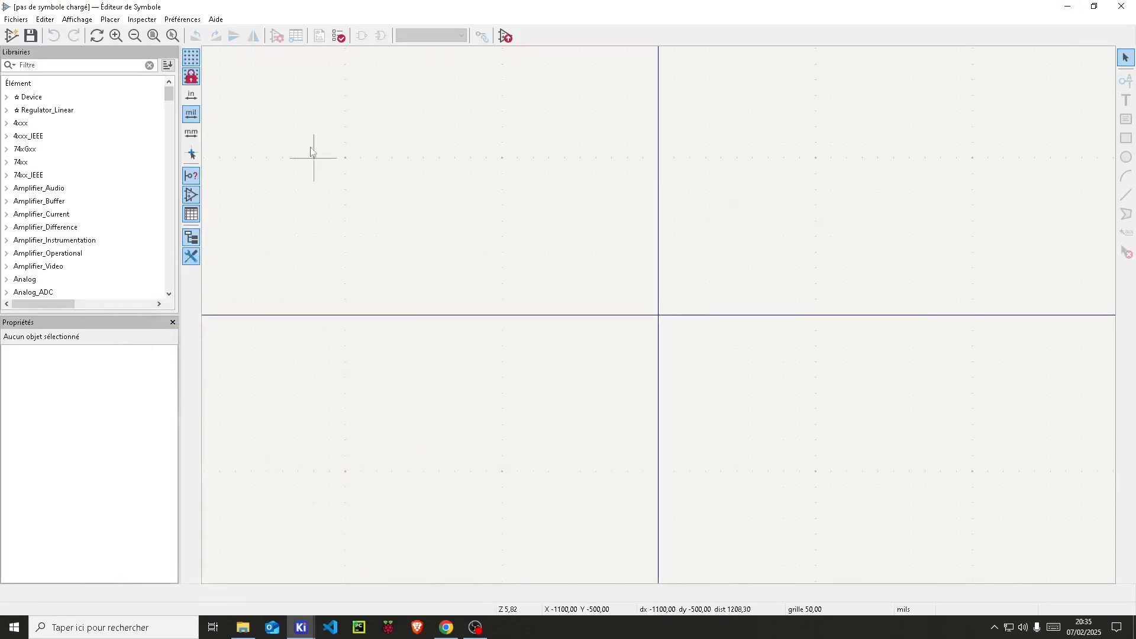
# Expand Library_Battery and view its symbols LTC4411, IP2312 and MY-18650-01
pyautogui.moveTo(169, 97); pyautogui.dragTo(162, 165)
pyautogui.doubleClick(39, 268)
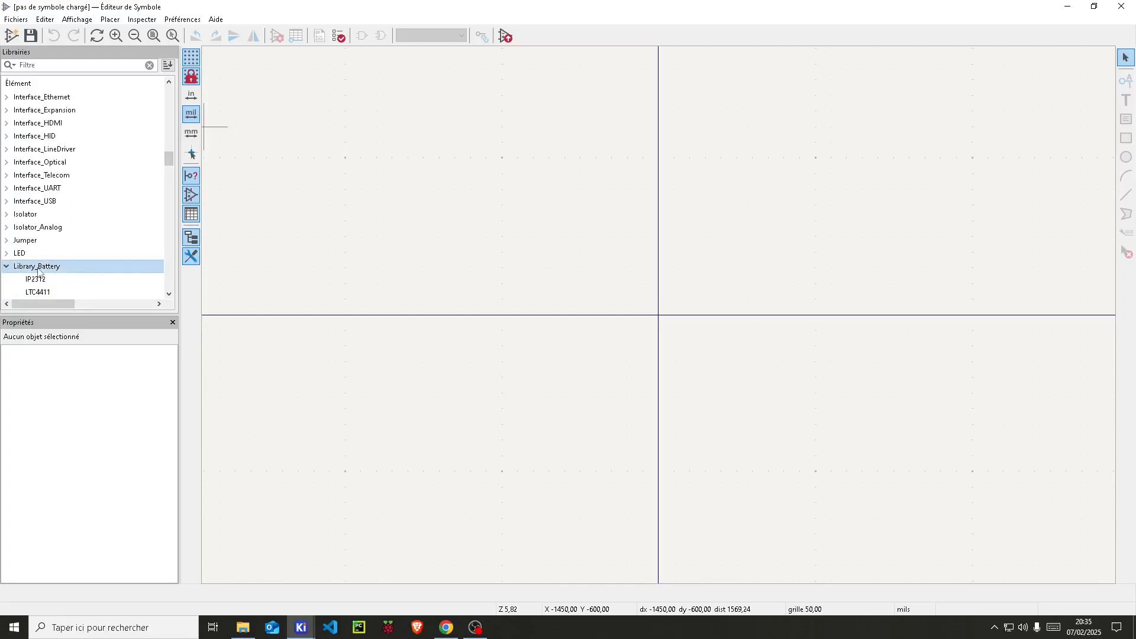
pyautogui.scroll(-4, 140, 183)
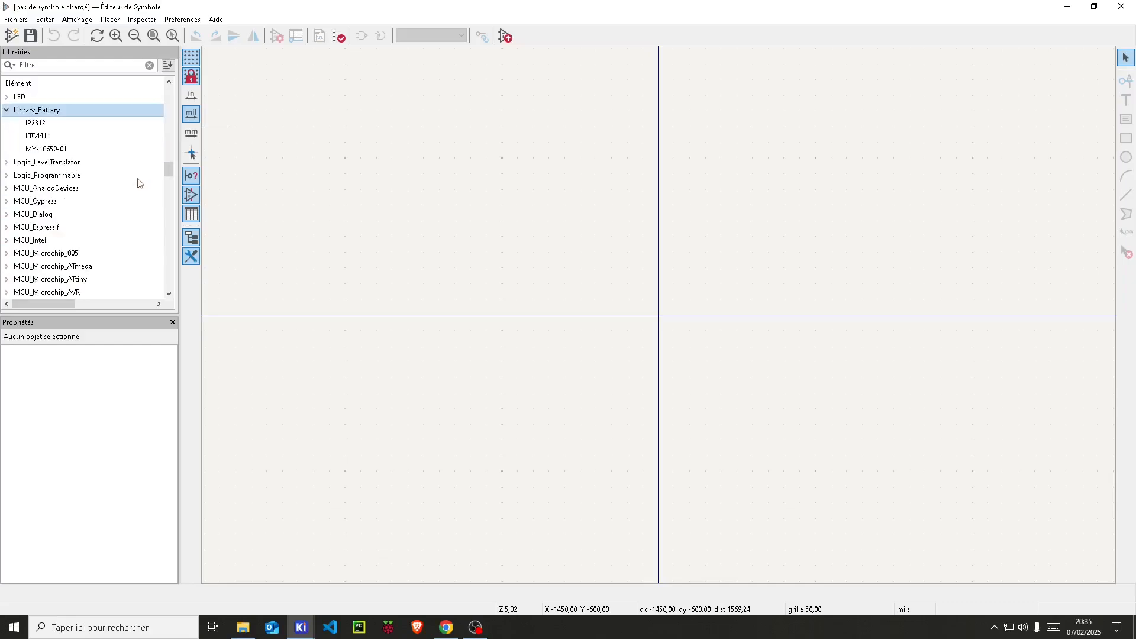
pyautogui.click(42, 124)
pyautogui.doubleClick(43, 138)
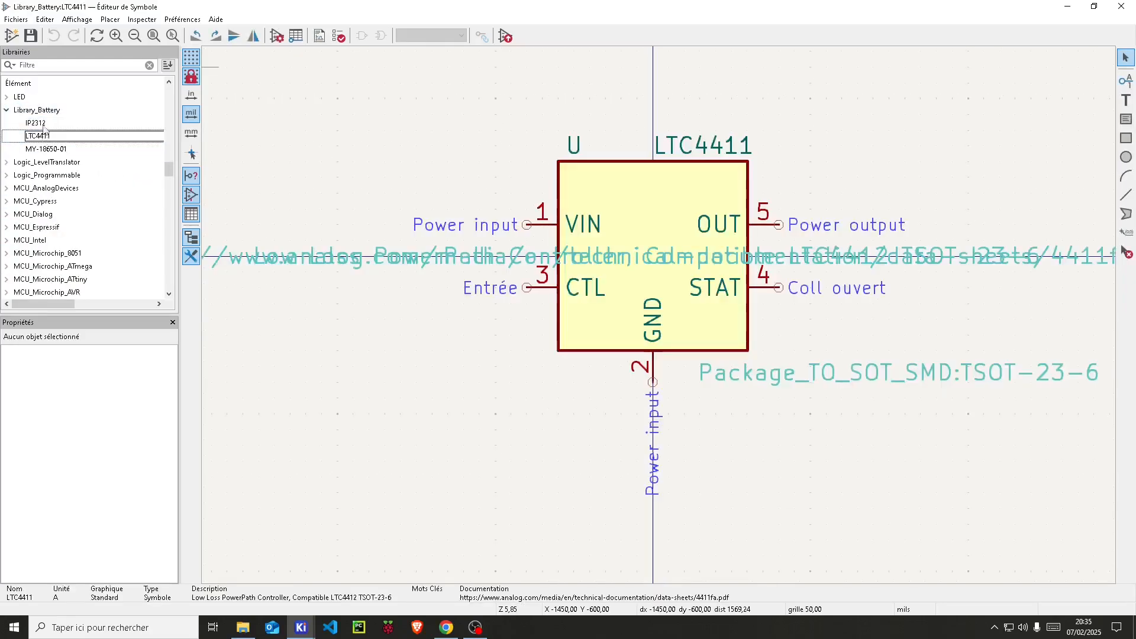
pyautogui.doubleClick(42, 124)
pyautogui.doubleClick(46, 149)
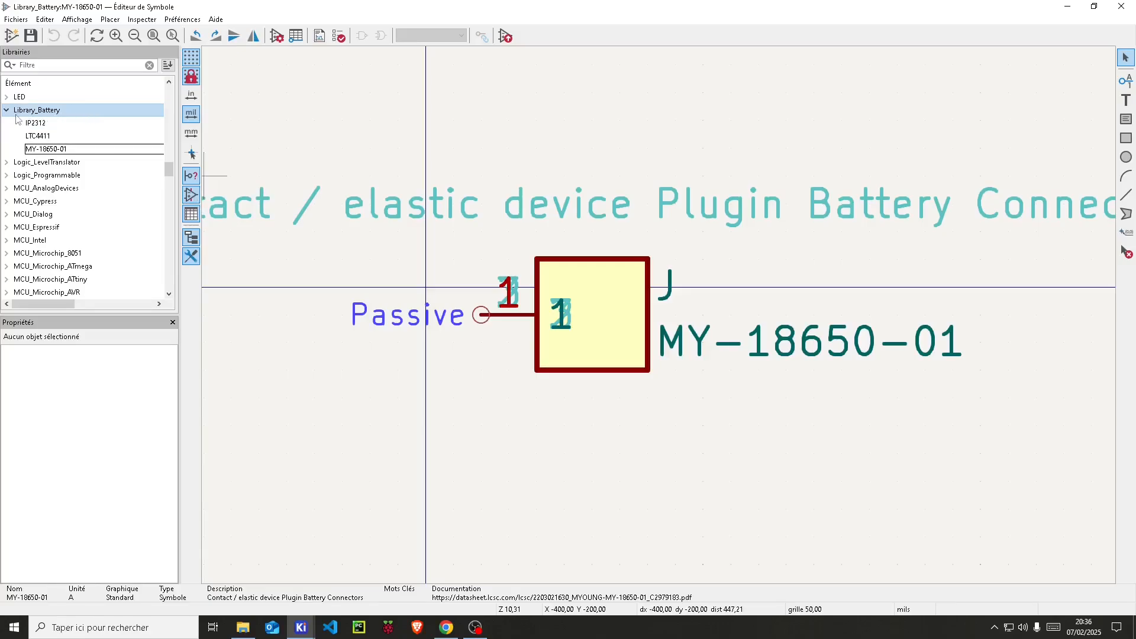
# Create a new symbol named Module_DS3231 in Library_Battery, keeping the default reference U and one unit
pyautogui.rightClick(67, 112)
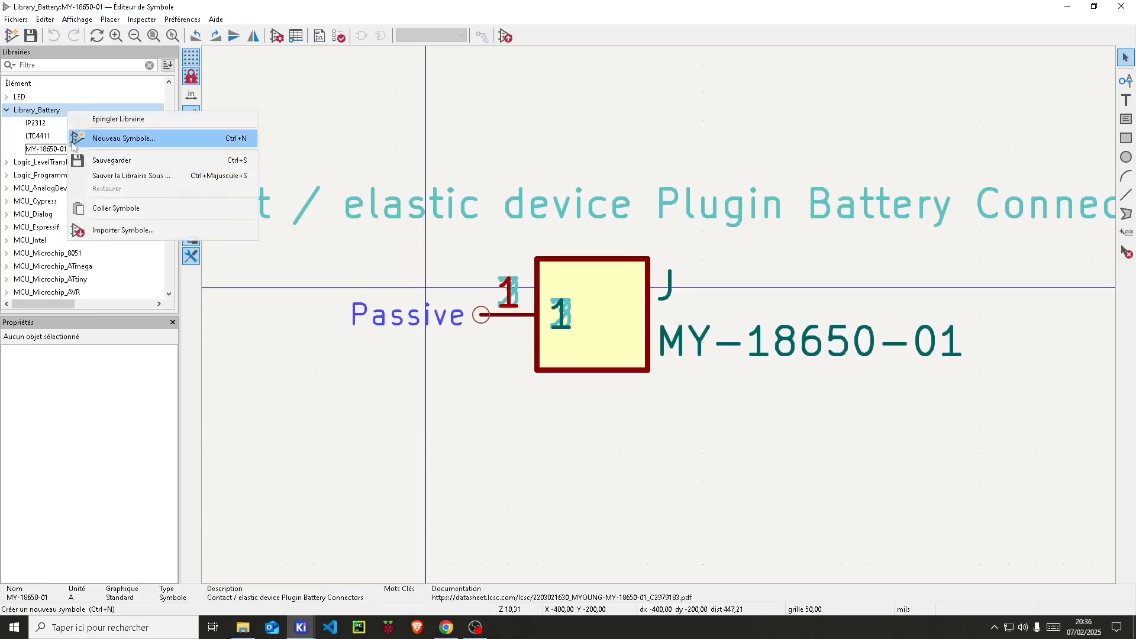
pyautogui.click(106, 142)
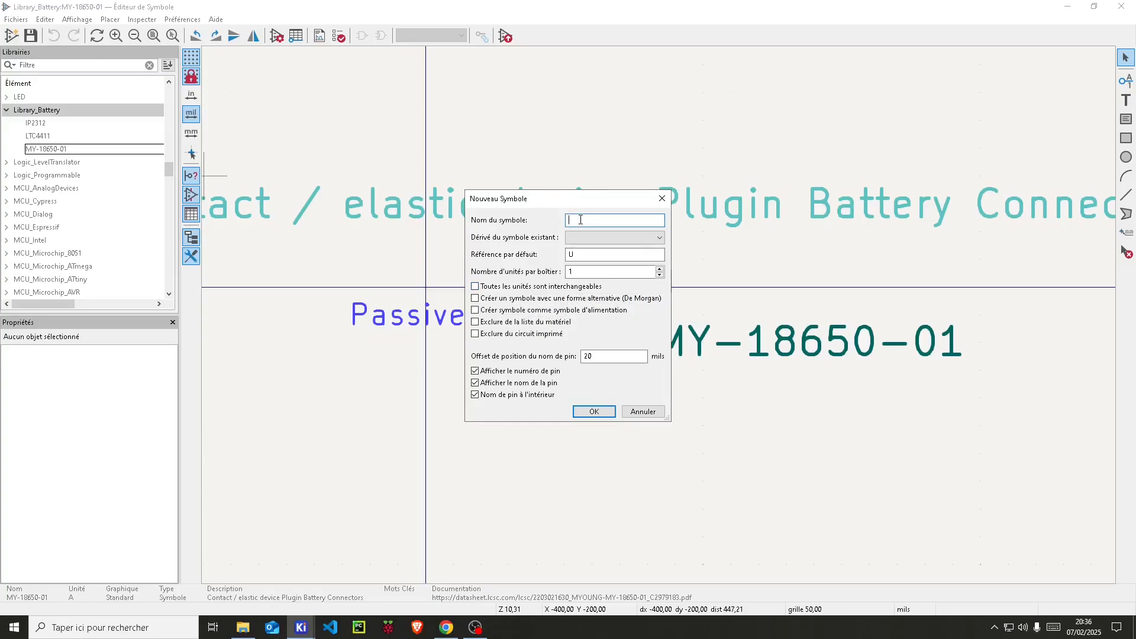
pyautogui.write('Module_DS3231')
pyautogui.click(594, 412)
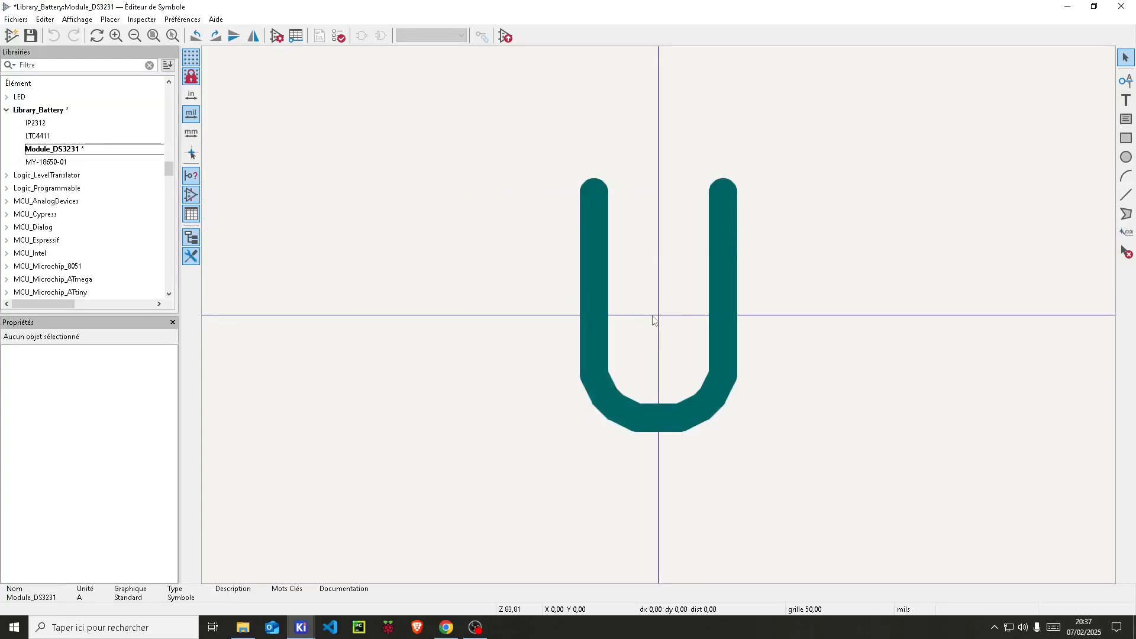
# Draw a 400 by 500 mil rectangle centred on the origin and move the reference U just above its upper-left corner
pyautogui.scroll(-5, 661, 320)
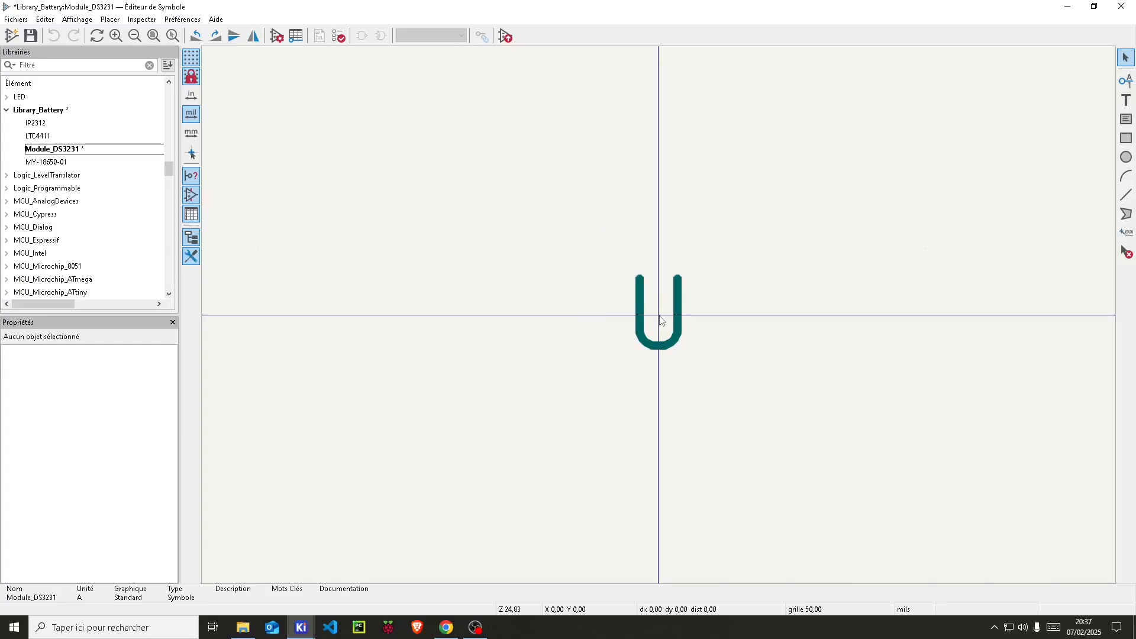
pyautogui.scroll(-5, 661, 321)
pyautogui.scroll(-2, 661, 321)
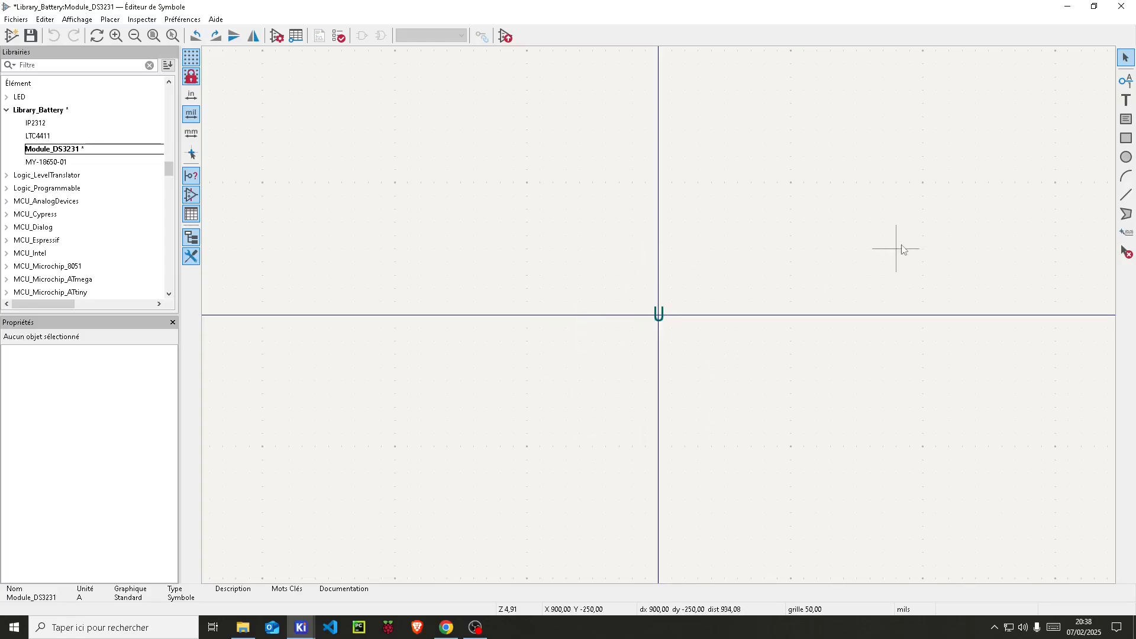
pyautogui.click(1126, 138)
pyautogui.click(606, 249)
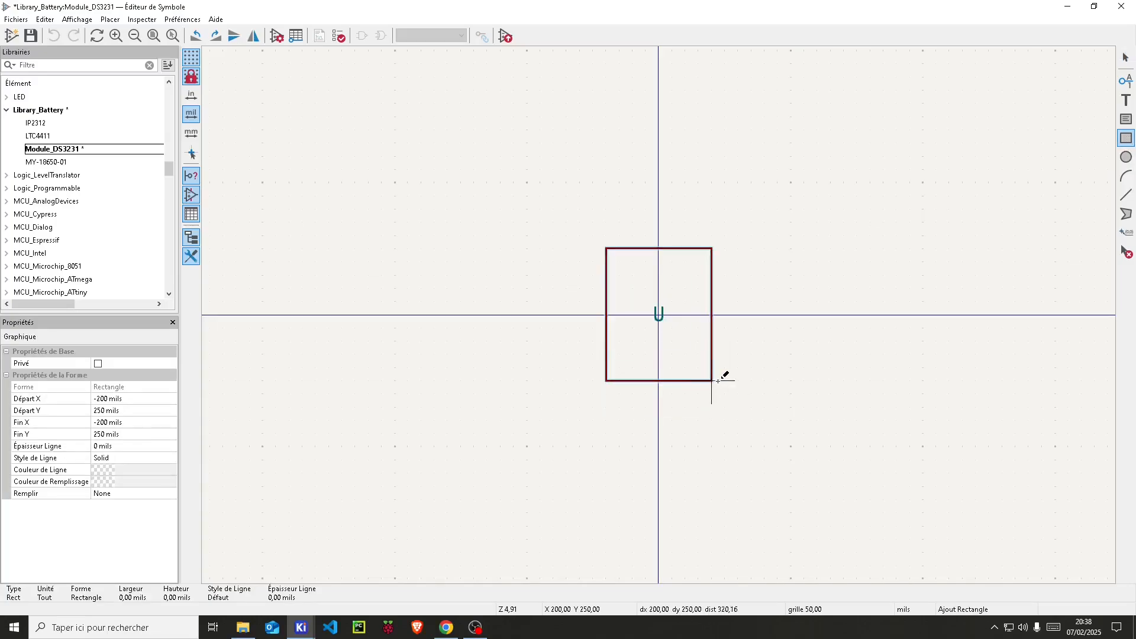
pyautogui.click(718, 381)
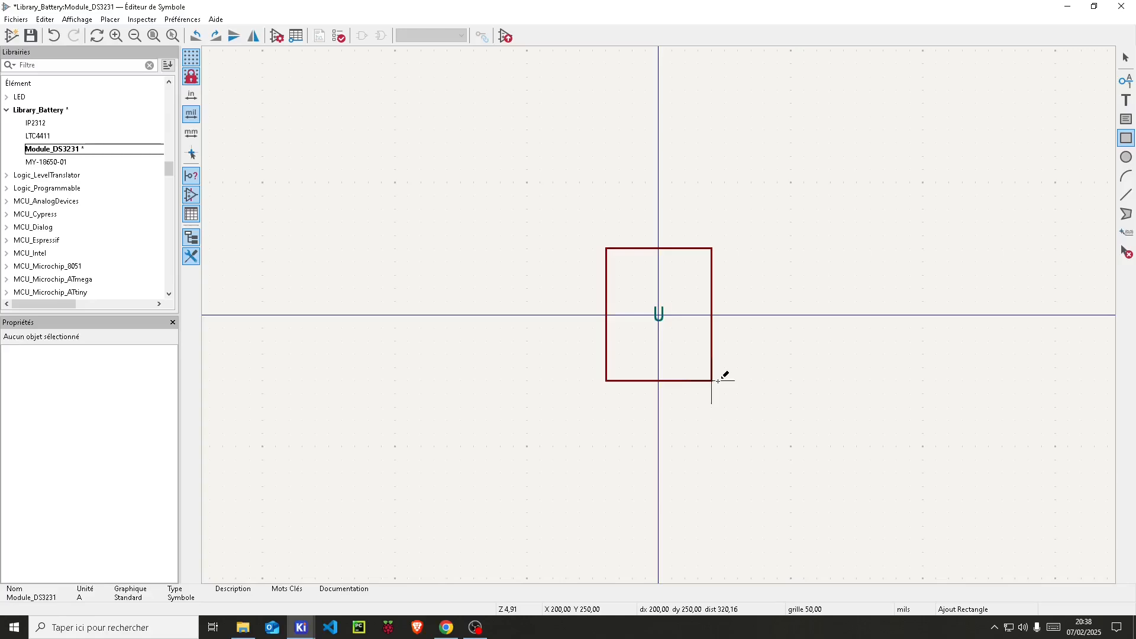
pyautogui.click(712, 381)
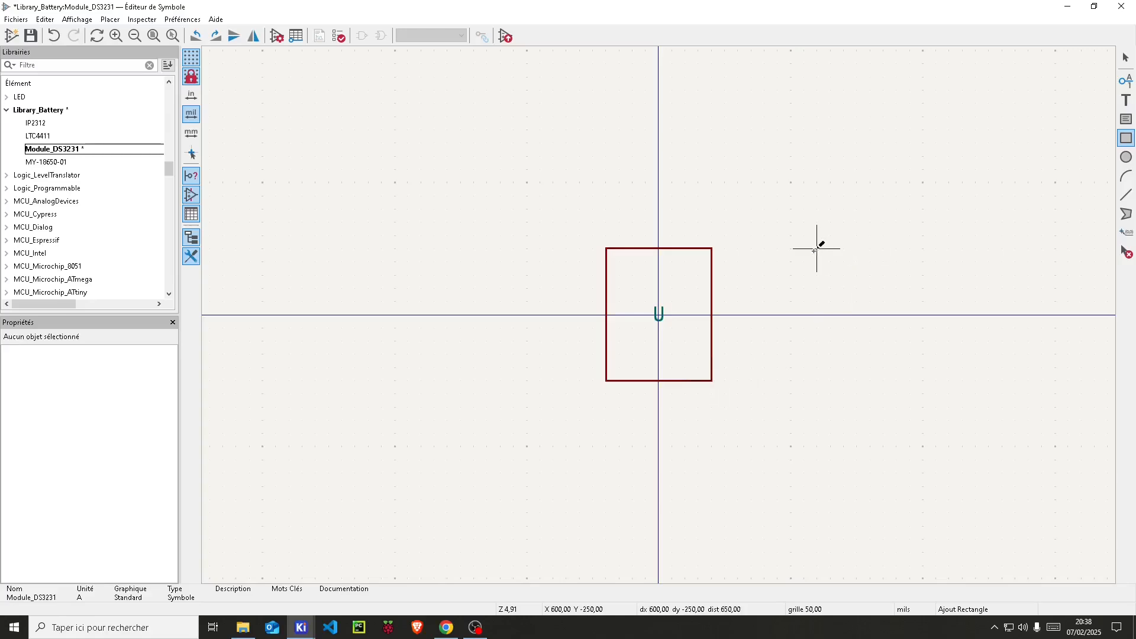
pyautogui.press('Escape')
pyautogui.moveTo(658, 317); pyautogui.dragTo(620, 233)
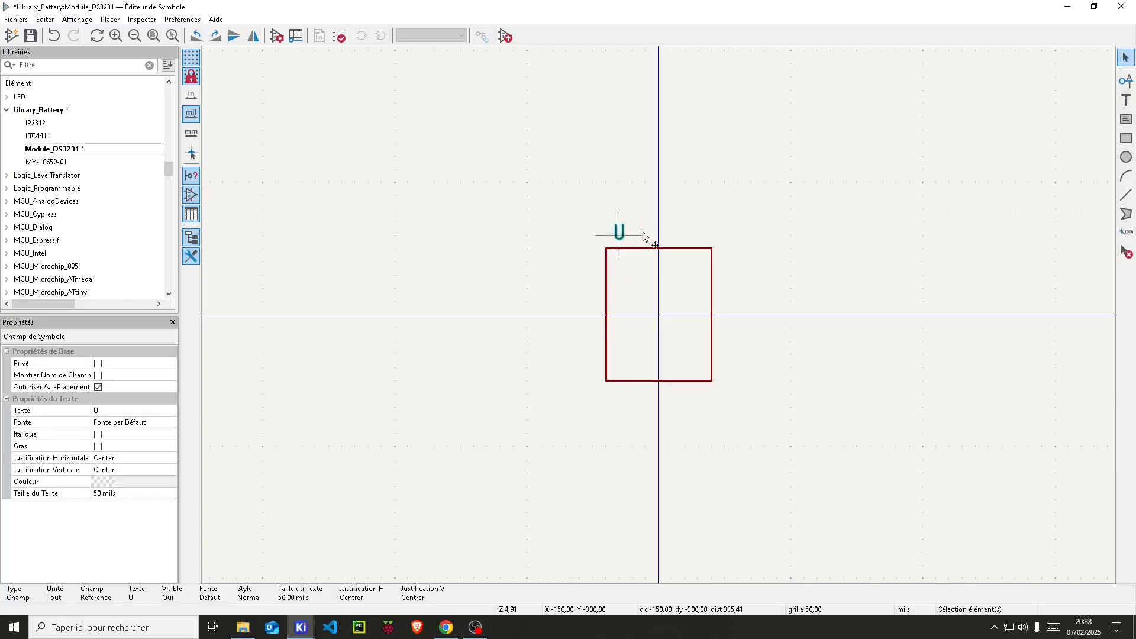
pyautogui.click(835, 207)
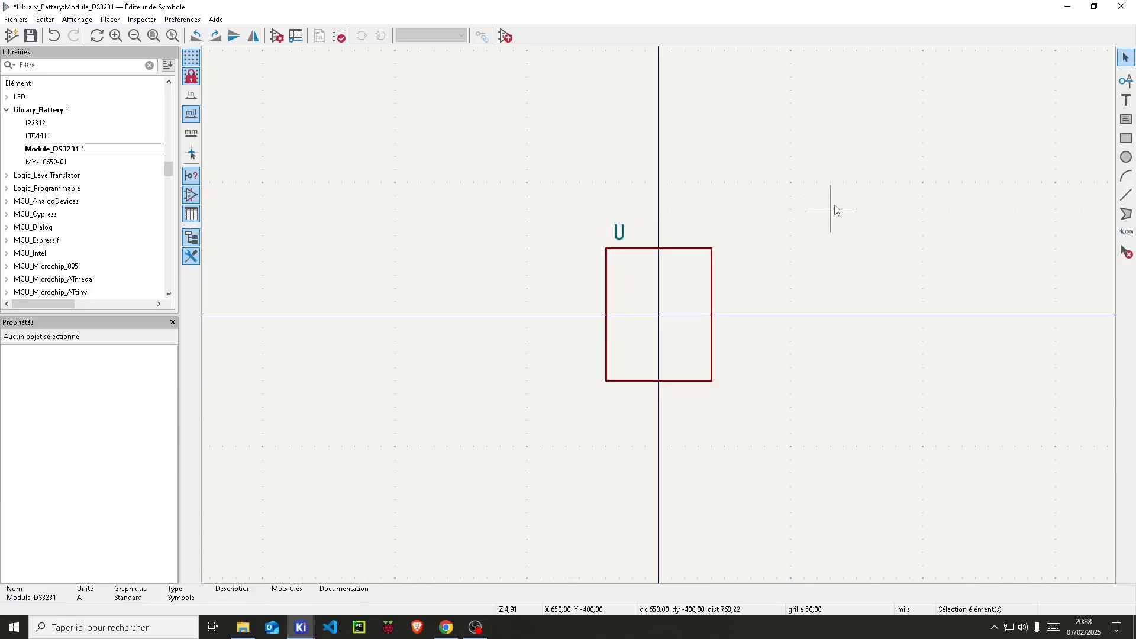
# Open the properties of a new pin and look up the DS3231 module's pinout on the tutorial page in Chrome
pyautogui.click(1127, 83)
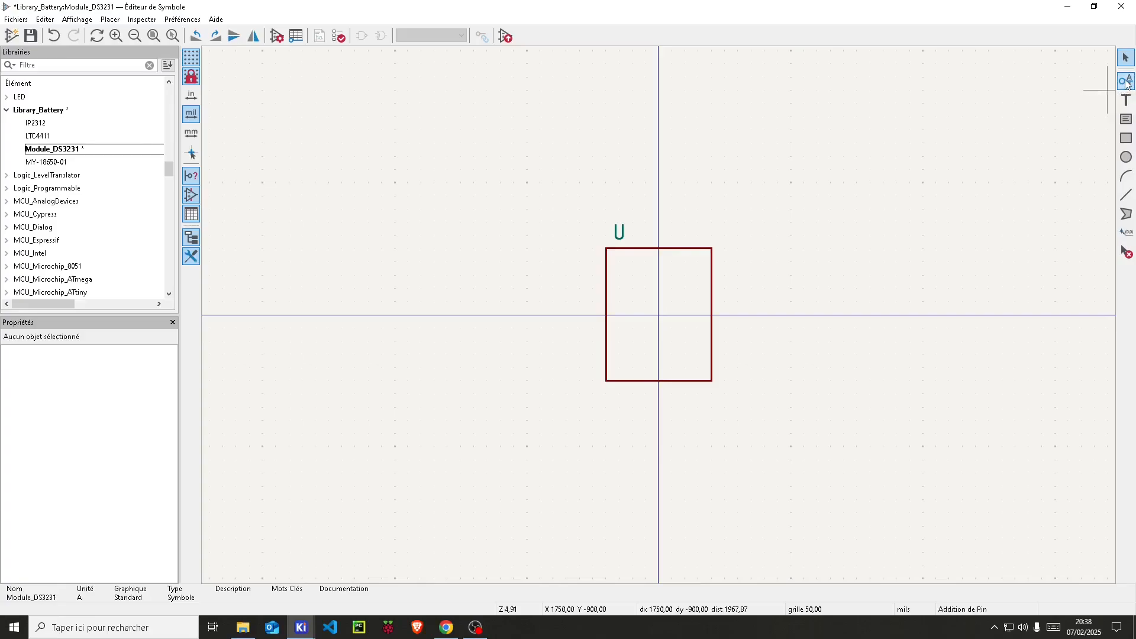
pyautogui.click(1107, 90)
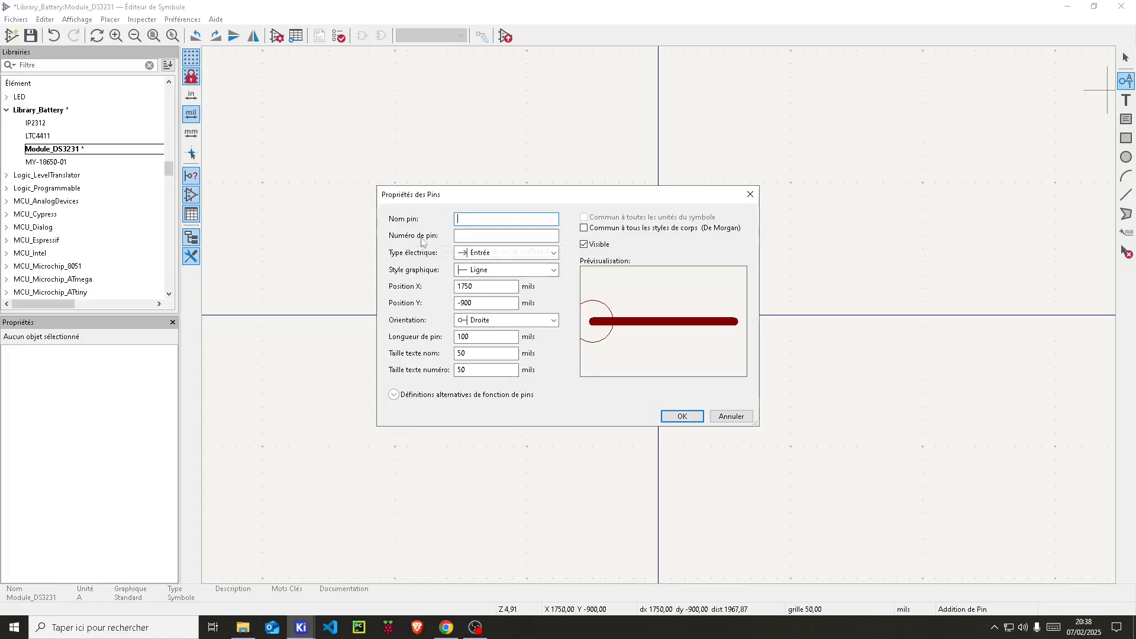
pyautogui.click(446, 627)
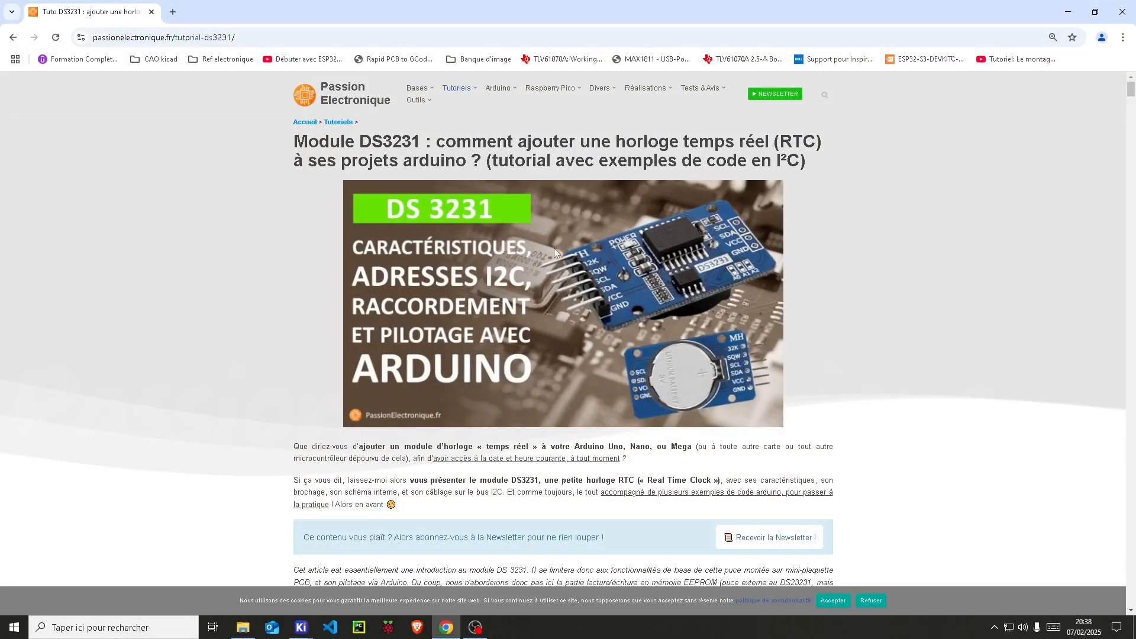
pyautogui.scroll(-12, 726, 367)
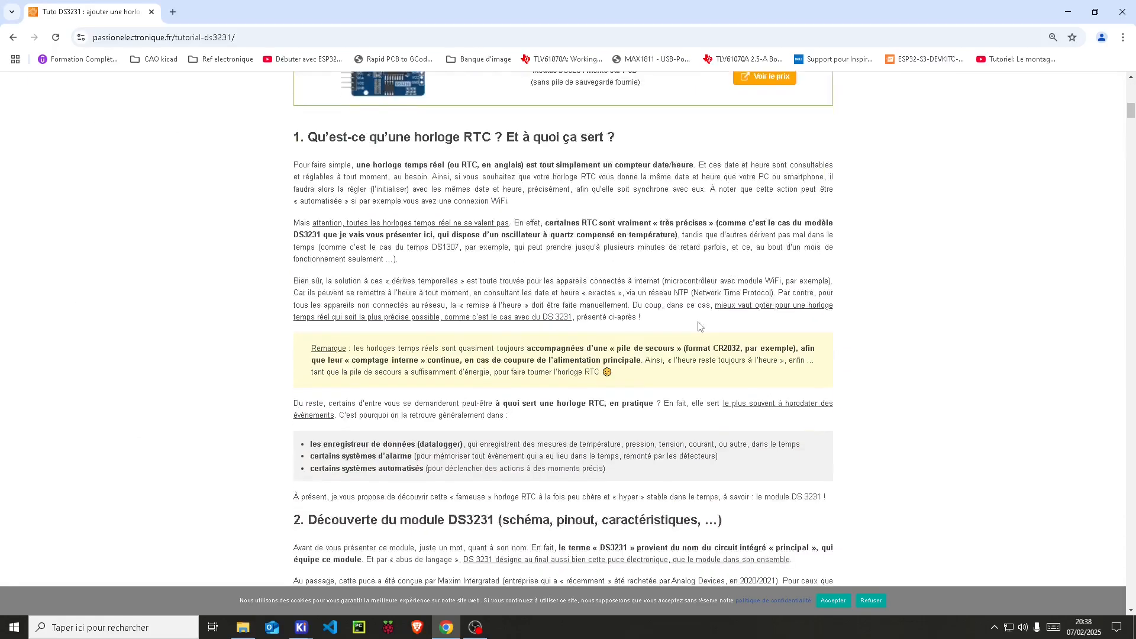
pyautogui.scroll(8, 652, 337)
pyautogui.scroll(-15, 457, 235)
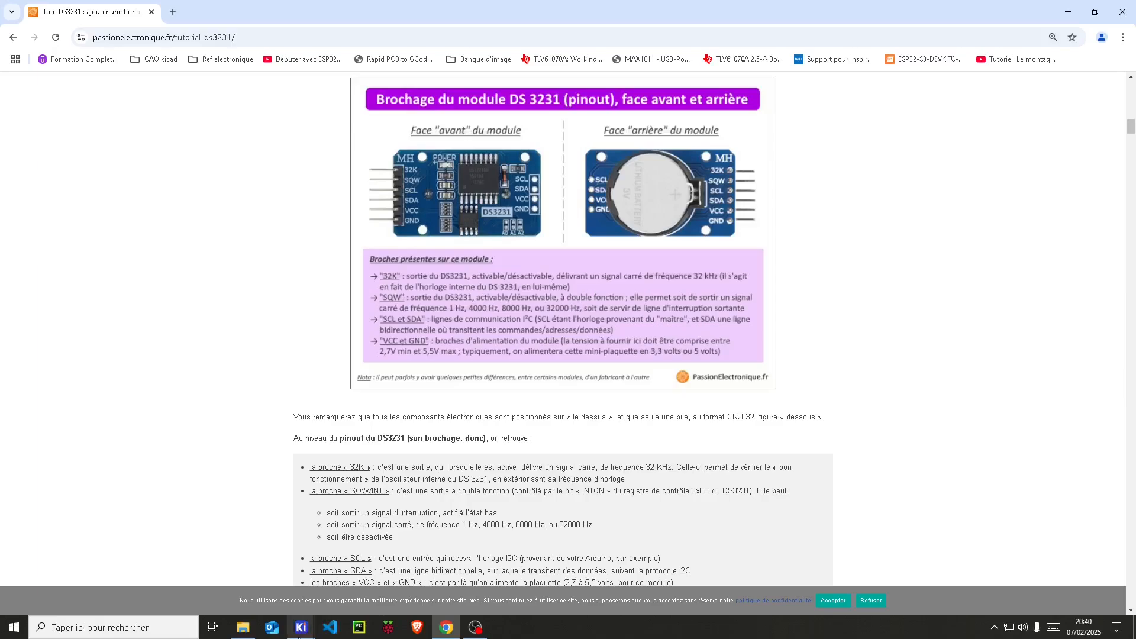
# Switch back to KiCad's symbol editor and define the new pin as 32K, number 1, with electrical type Sortie
pyautogui.moveTo(301, 628)
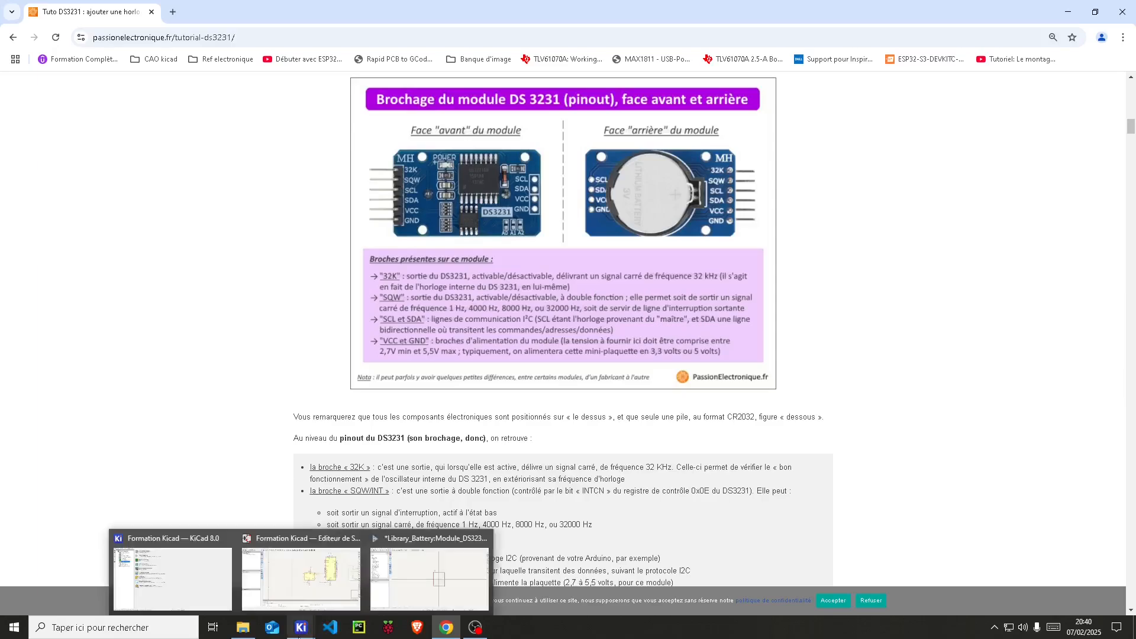
pyautogui.click(436, 579)
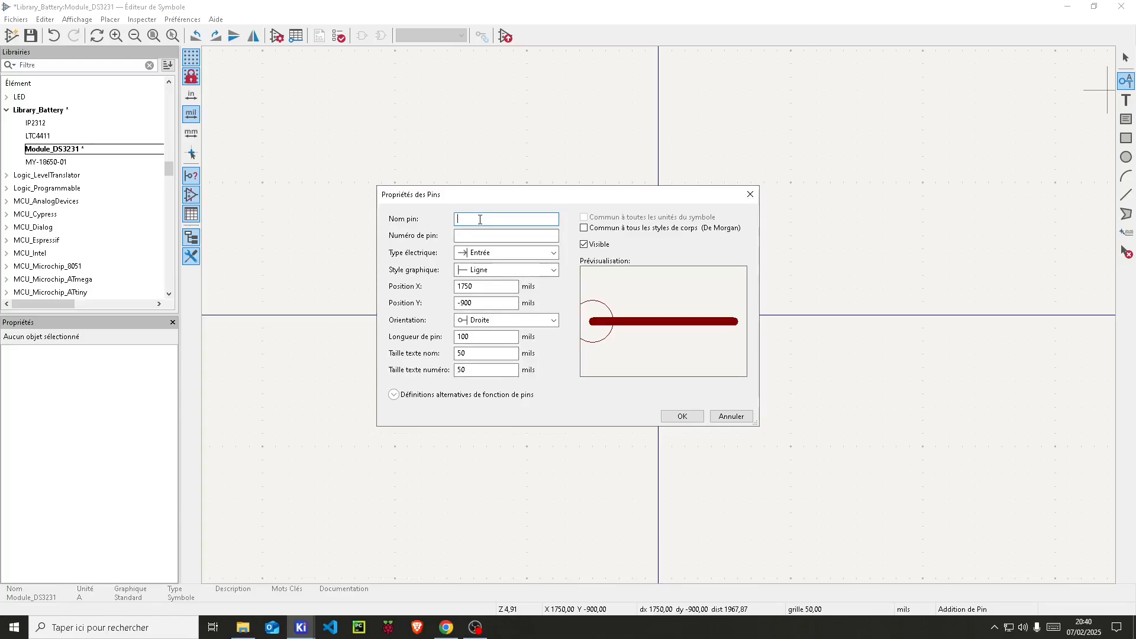
pyautogui.write('32k')
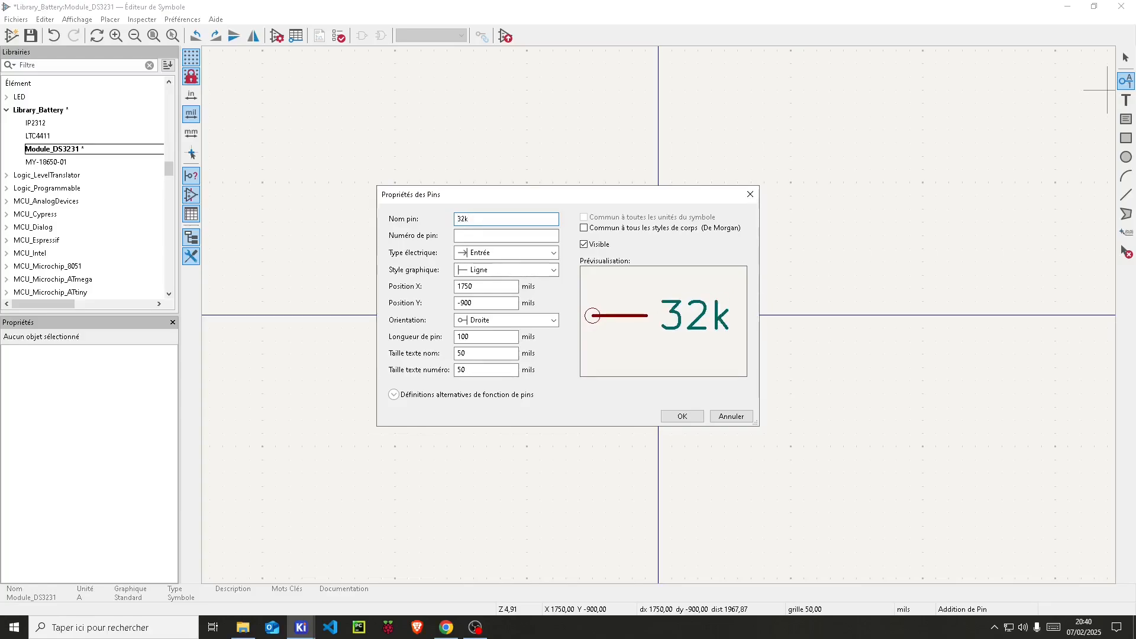
pyautogui.press('BackSpace')
pyautogui.write('K')
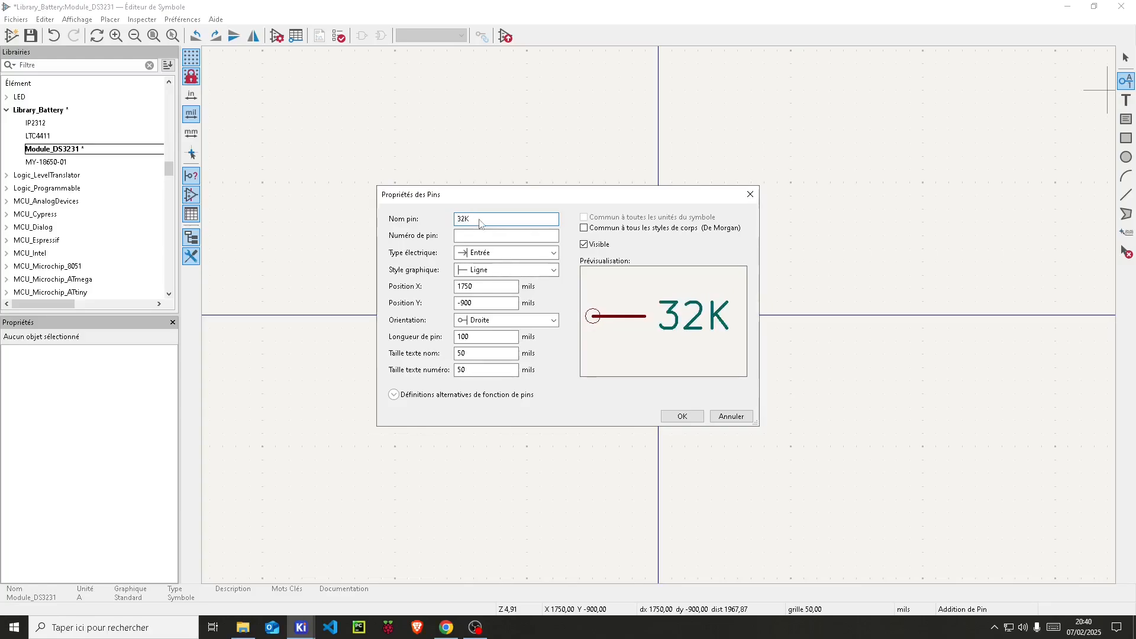
pyautogui.click(475, 237)
pyautogui.write('1')
pyautogui.click(480, 254)
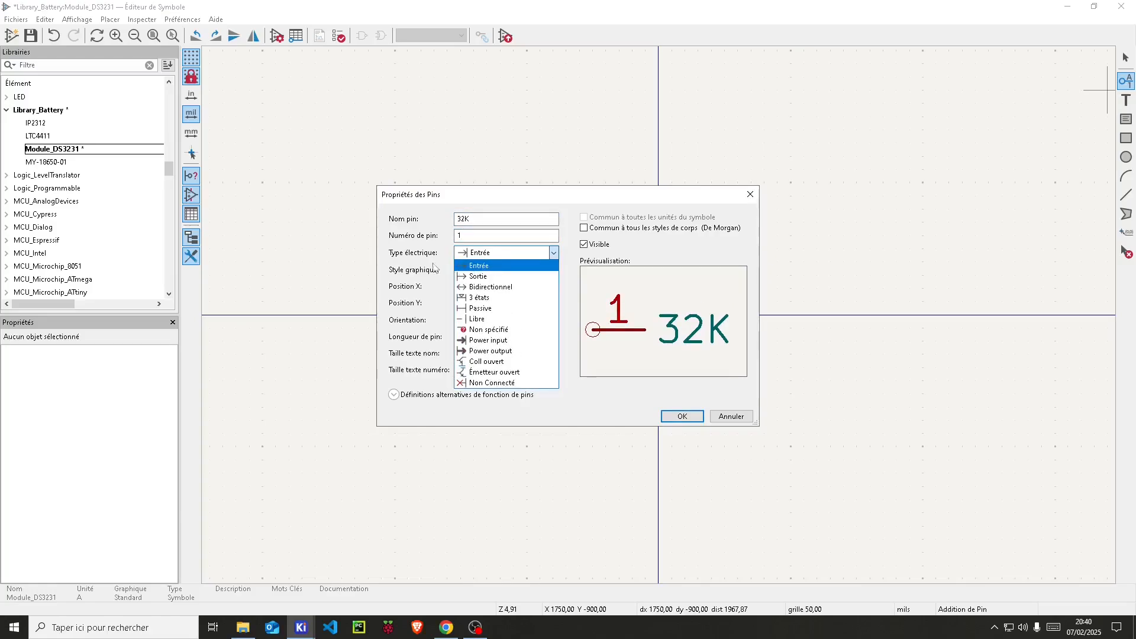
pyautogui.press('Down')
pyautogui.press('Return')
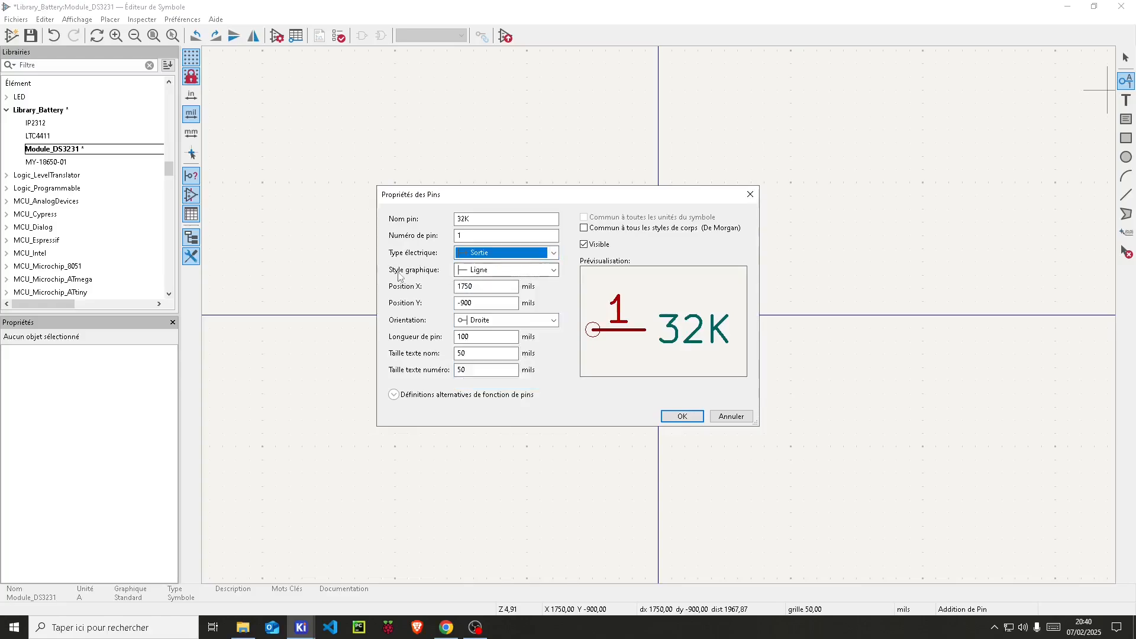
# Give pin 32K the Horloge graphic style and set its name and number text sizes to 45 mils
pyautogui.click(553, 271)
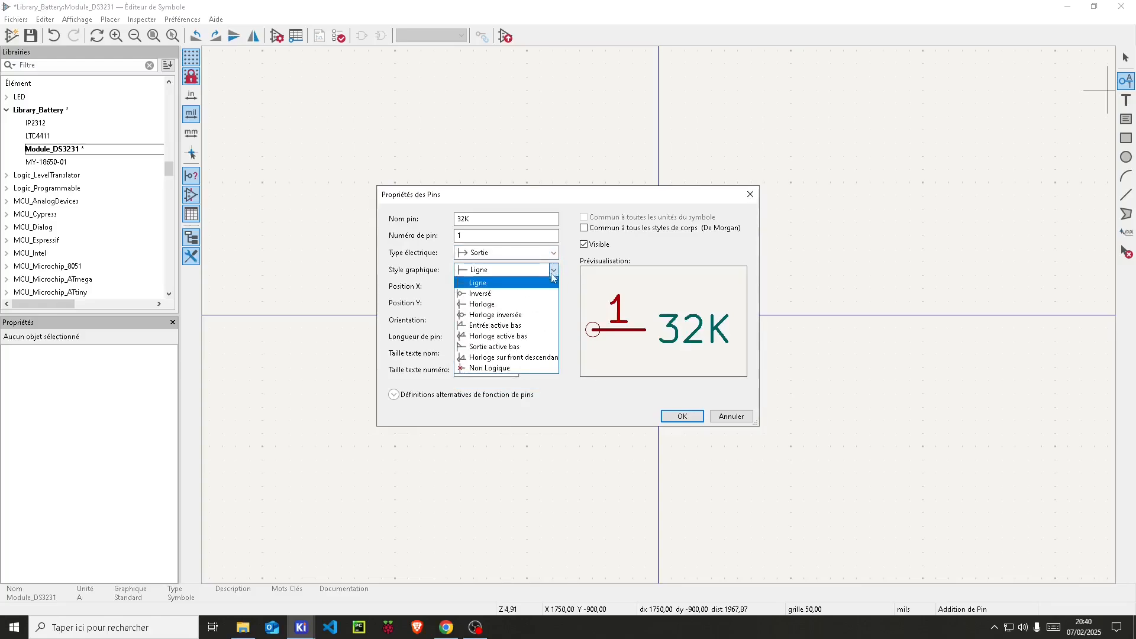
pyautogui.click(500, 315)
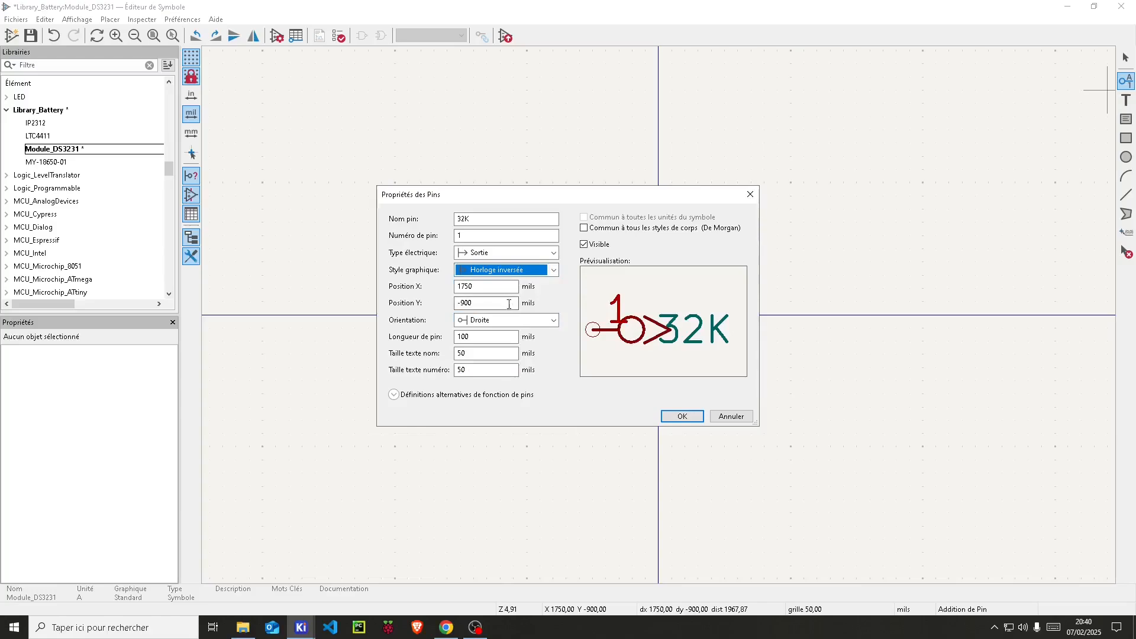
pyautogui.click(514, 271)
pyautogui.click(499, 306)
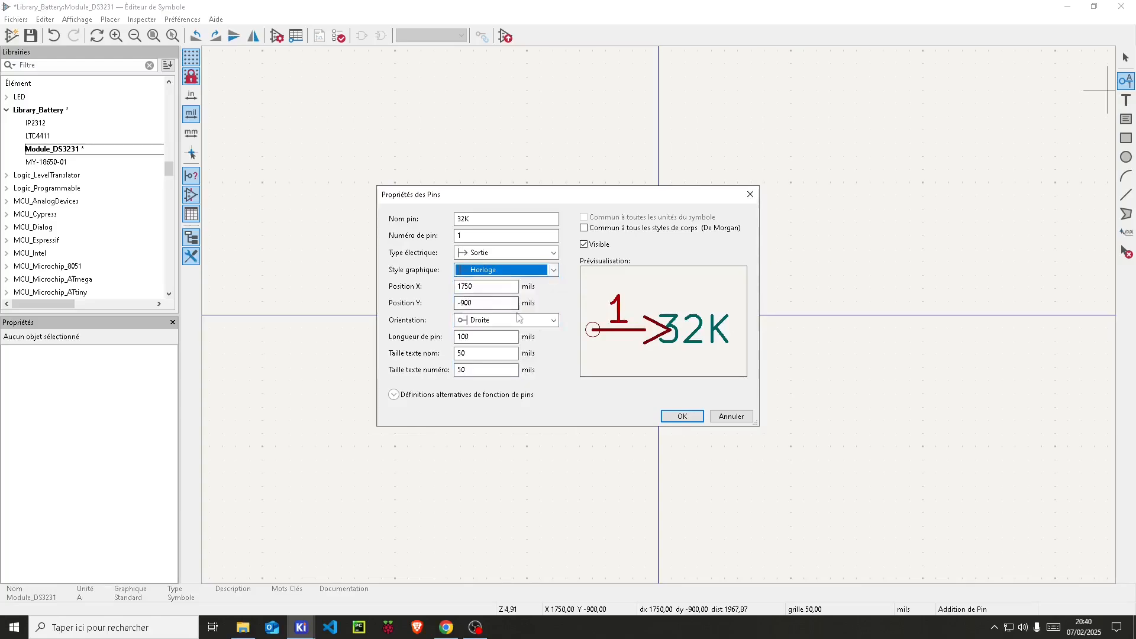
pyautogui.click(473, 354)
pyautogui.write('45')
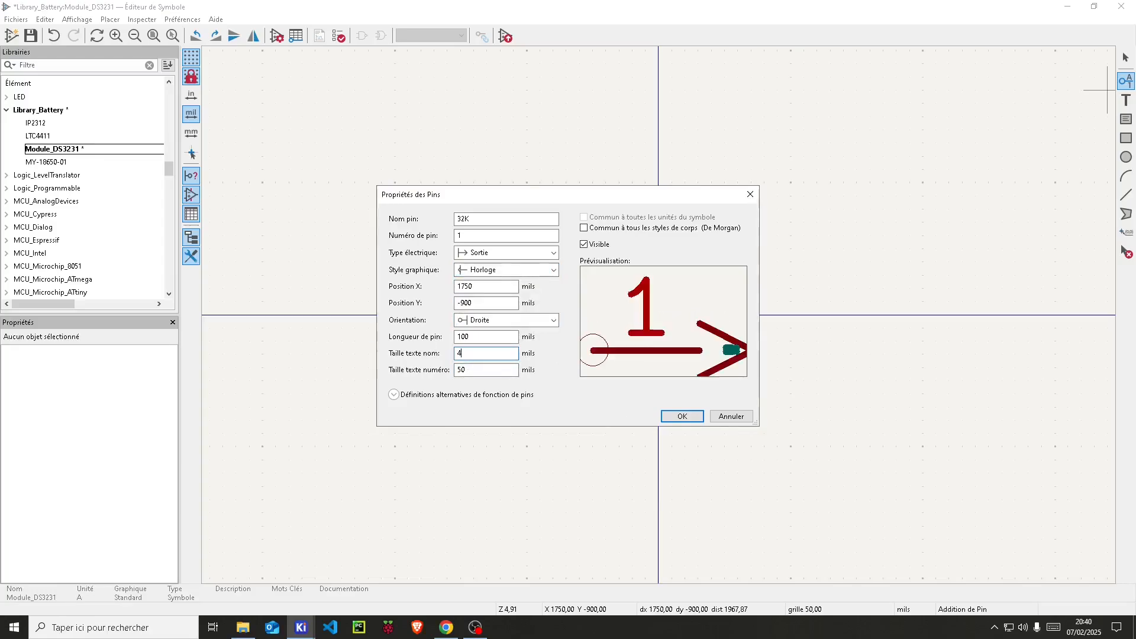
pyautogui.click(468, 369)
pyautogui.write('45')
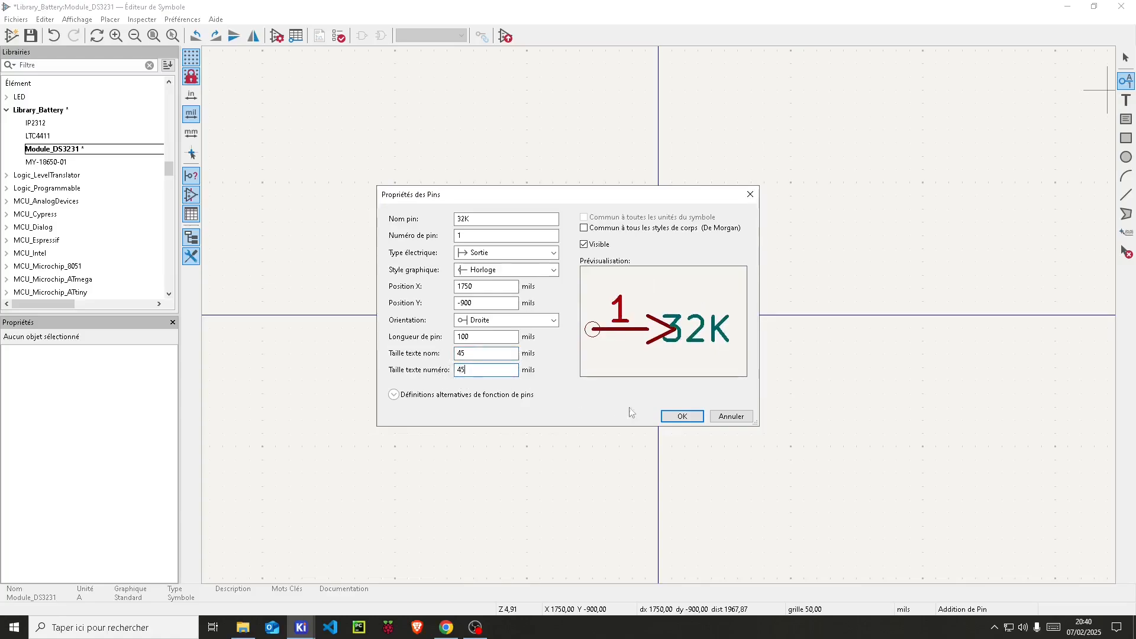
# Mirror pin 32K horizontally and place it on the rectangle's right edge, with its connection point at X 300, Y -150 mils
pyautogui.click(682, 416)
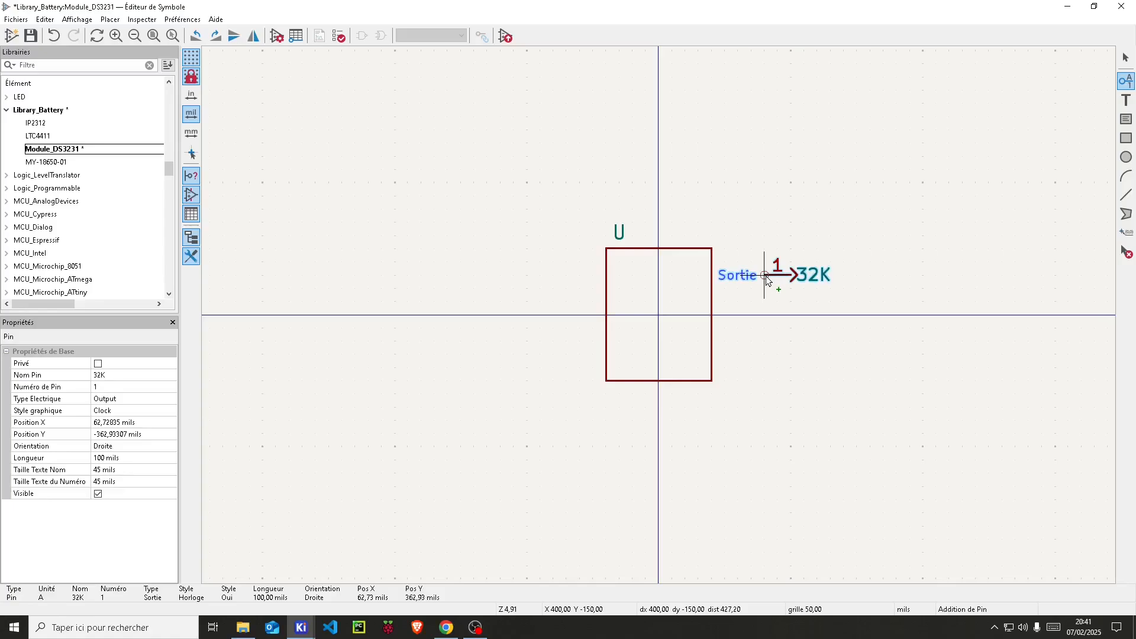
pyautogui.press('x')
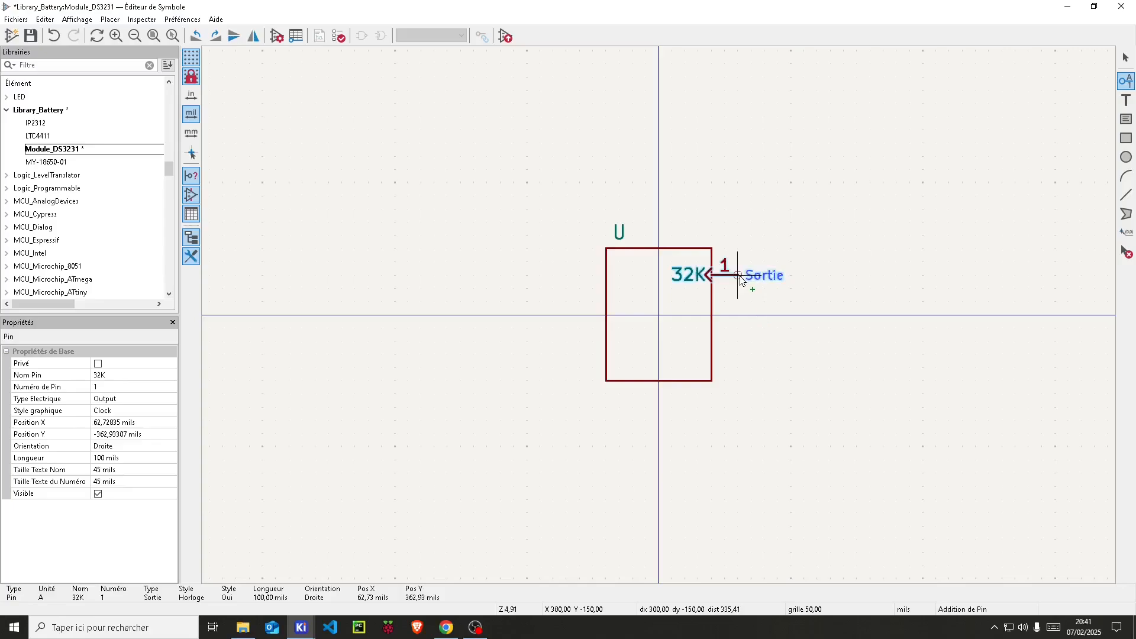
pyautogui.click(740, 276)
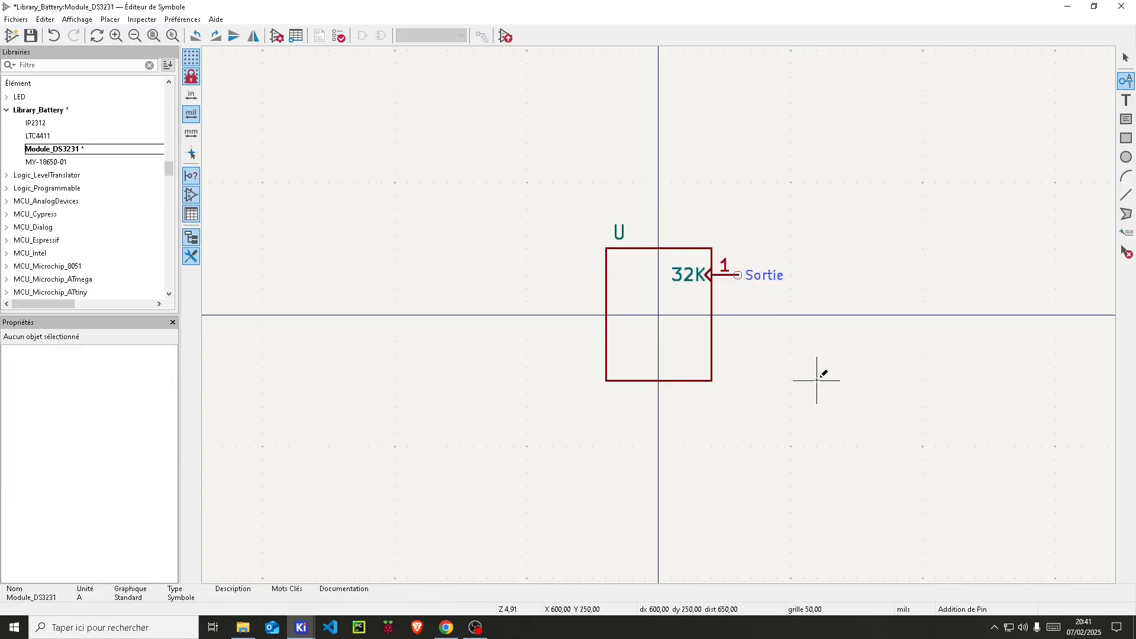
# Add pin 2 named SQW, type Sortie with style Ligne, on the rectangle's right edge 100 mils below pin 32K
pyautogui.click(714, 301)
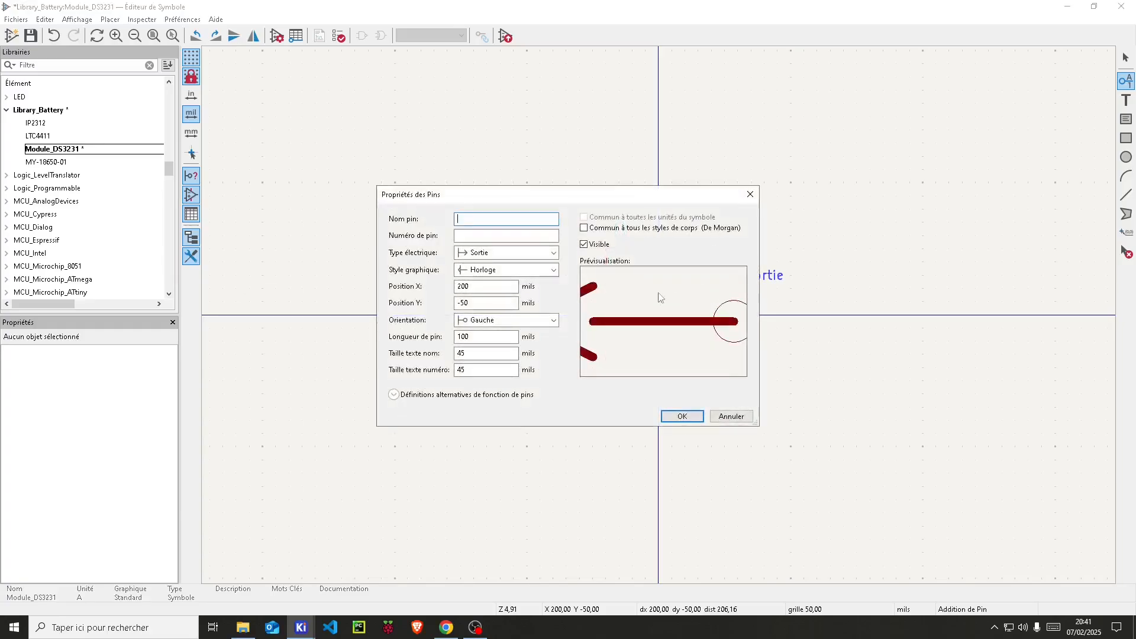
pyautogui.write('SQ')
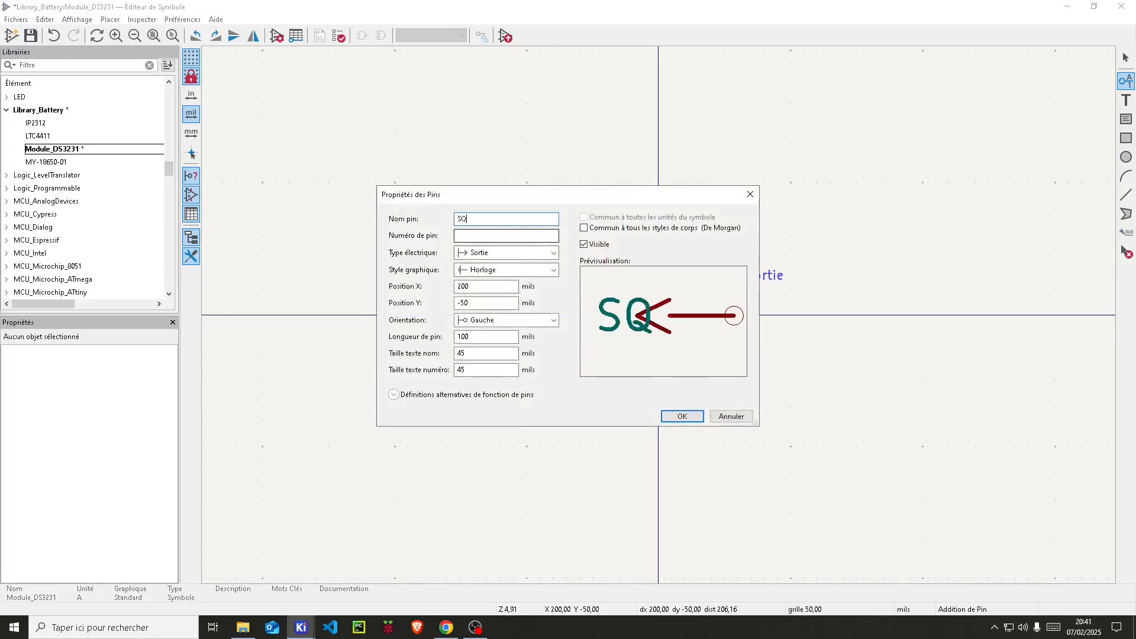
pyautogui.write('W')
pyautogui.click(502, 238)
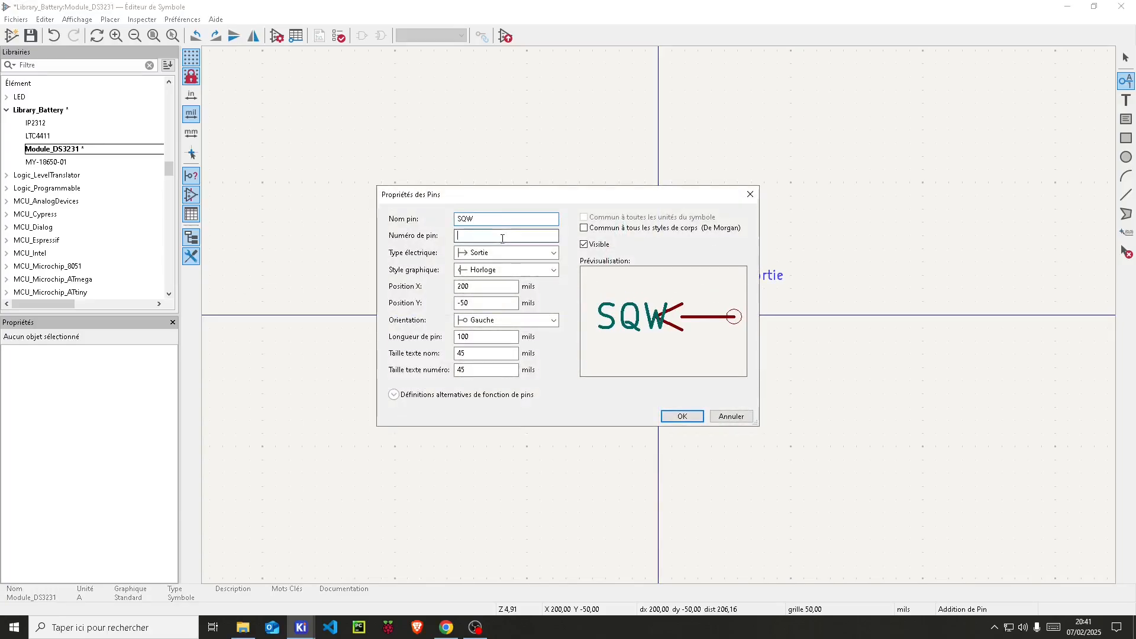
pyautogui.write('2')
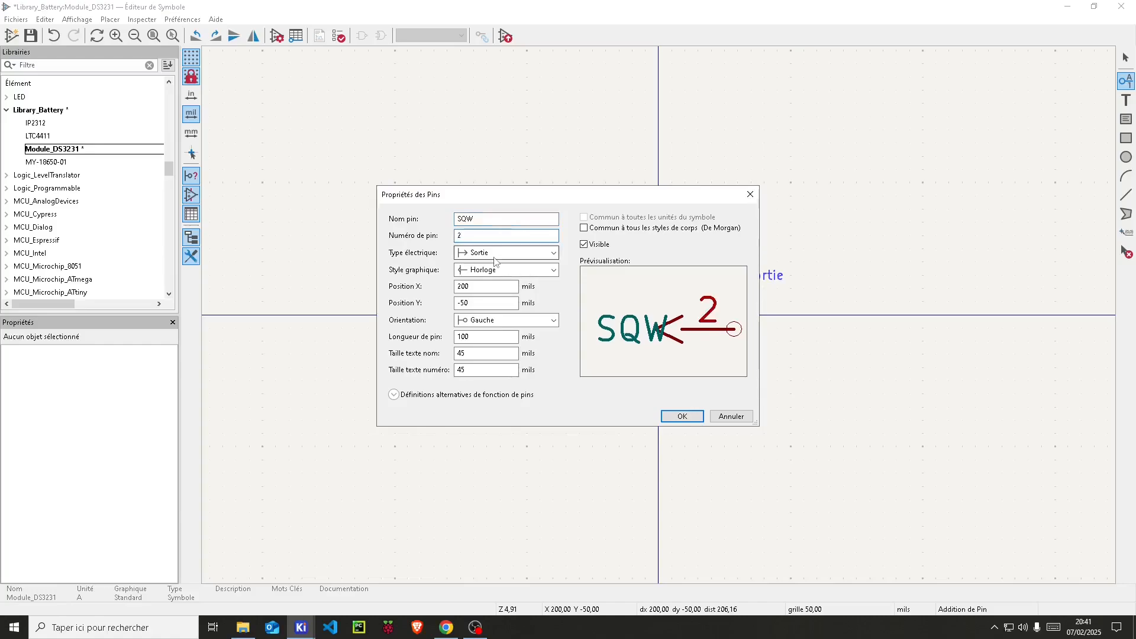
pyautogui.click(497, 271)
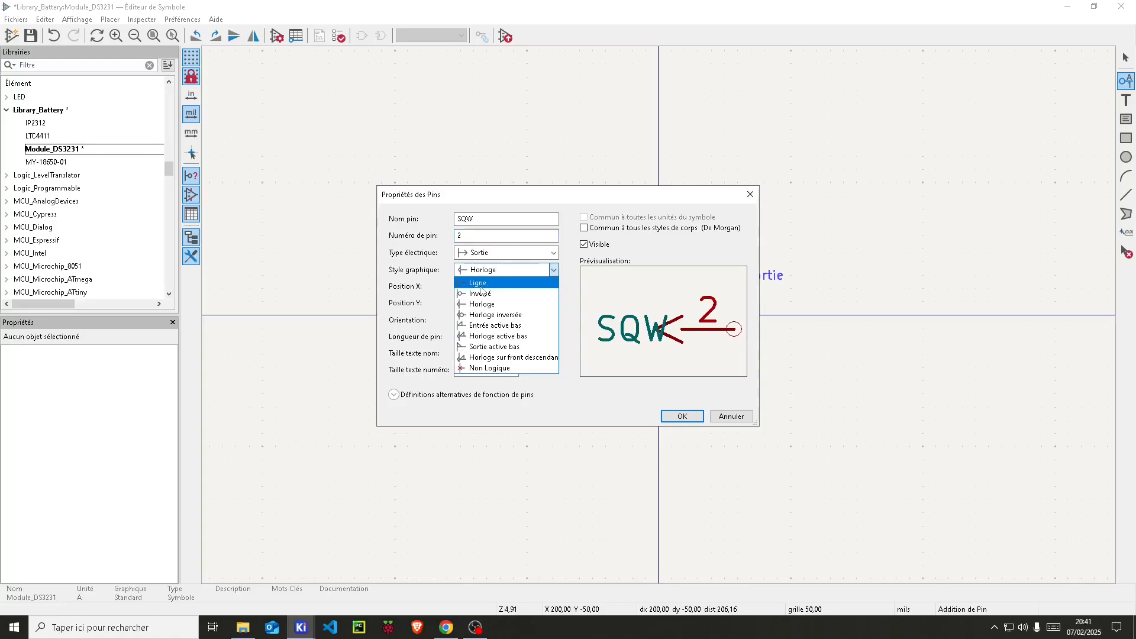
pyautogui.click(485, 284)
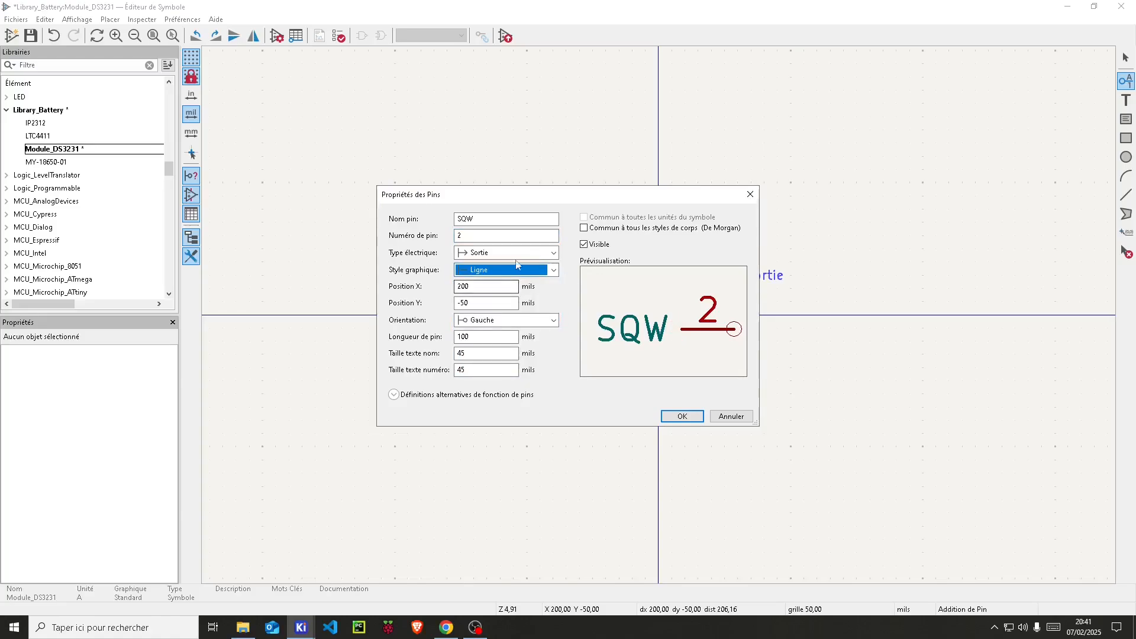
pyautogui.click(682, 416)
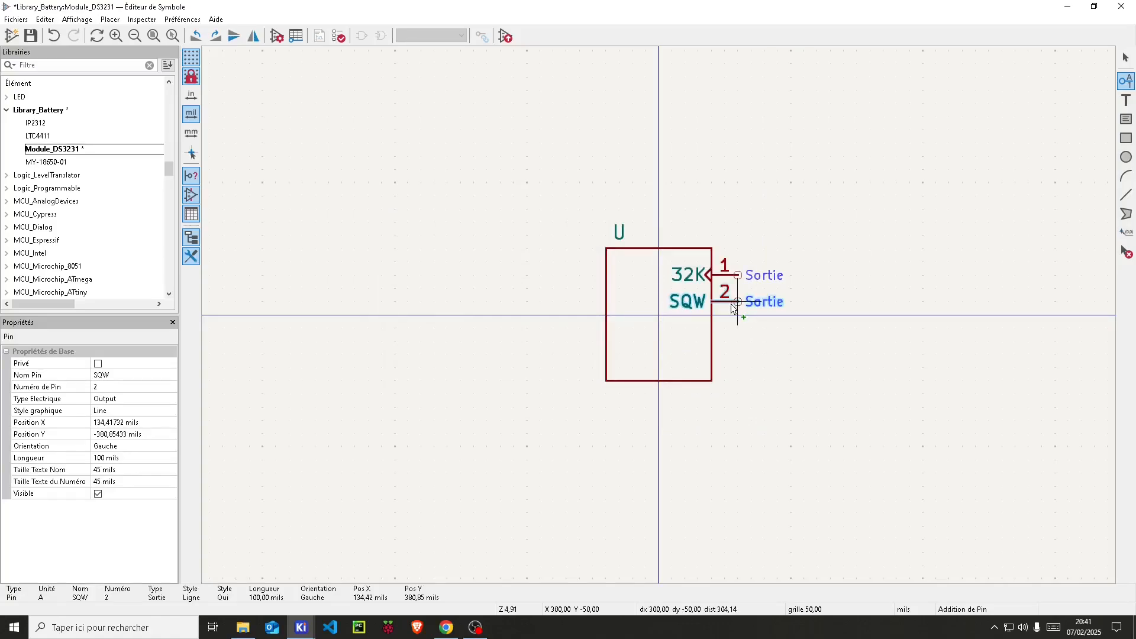
pyautogui.click(733, 308)
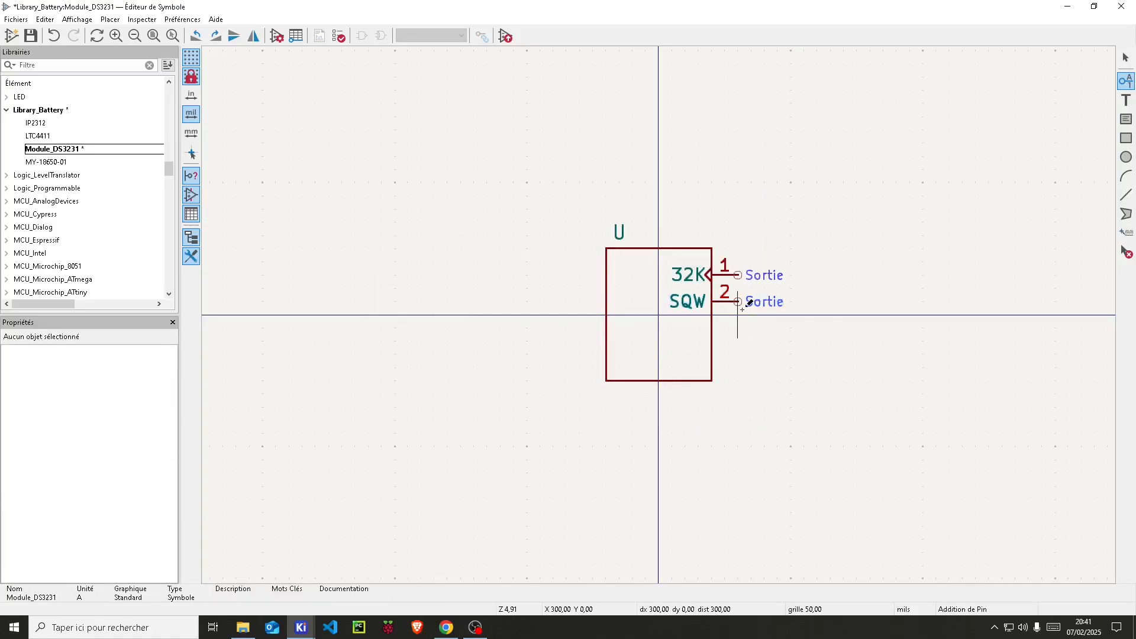
# Define a new pin named SCl, number 3, with electrical type Entrée and graphic style Horloge
pyautogui.click(608, 268)
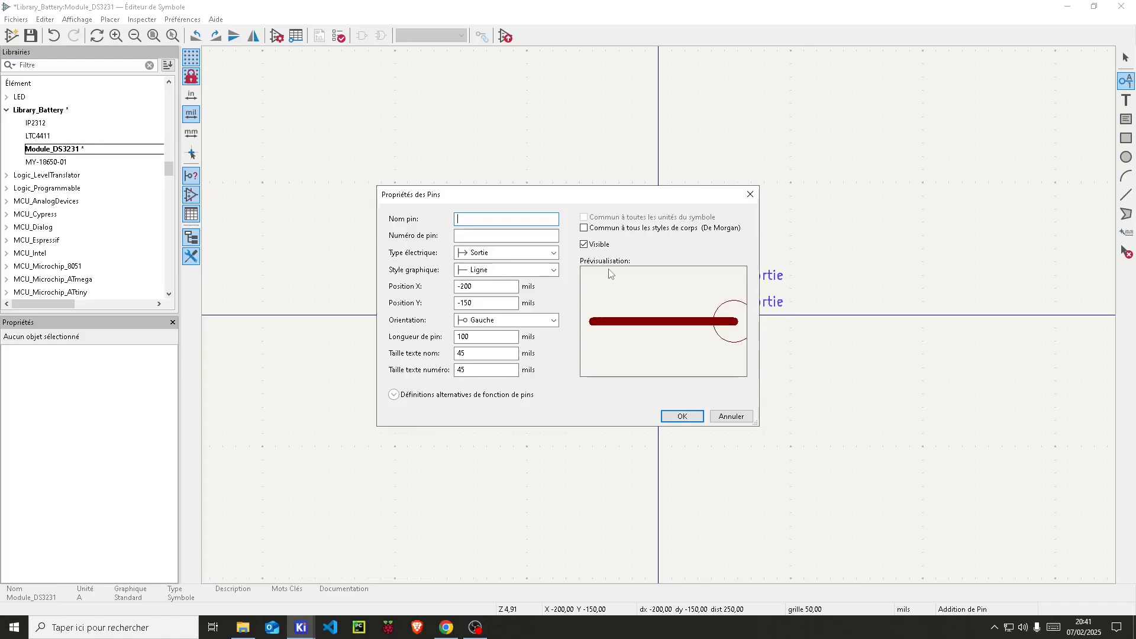
pyautogui.write('SCl')
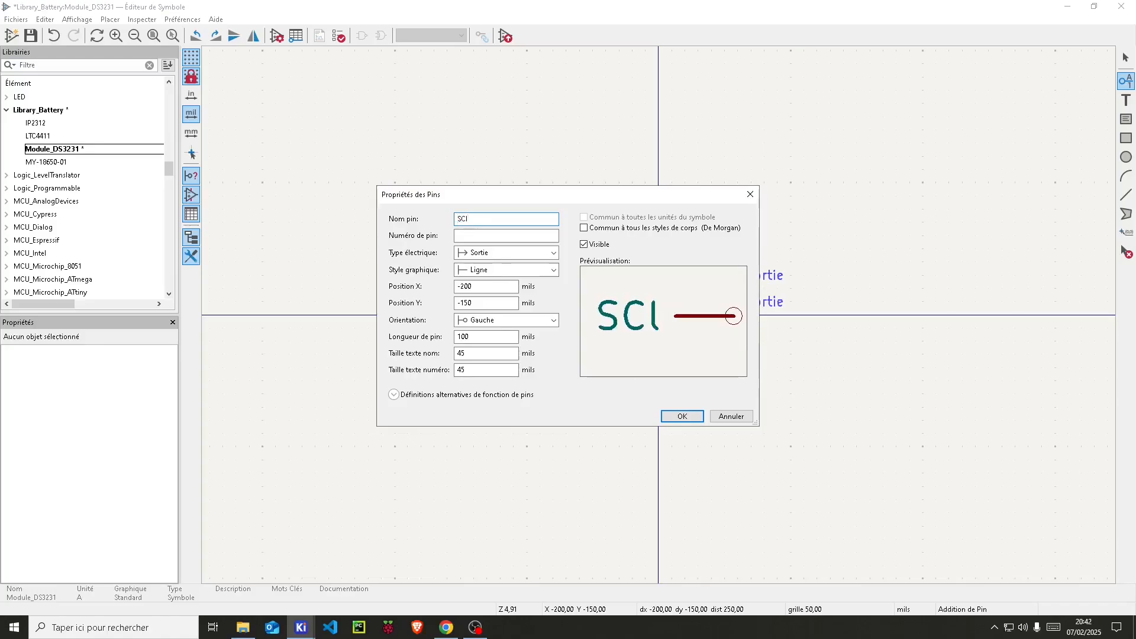
pyautogui.click(533, 253)
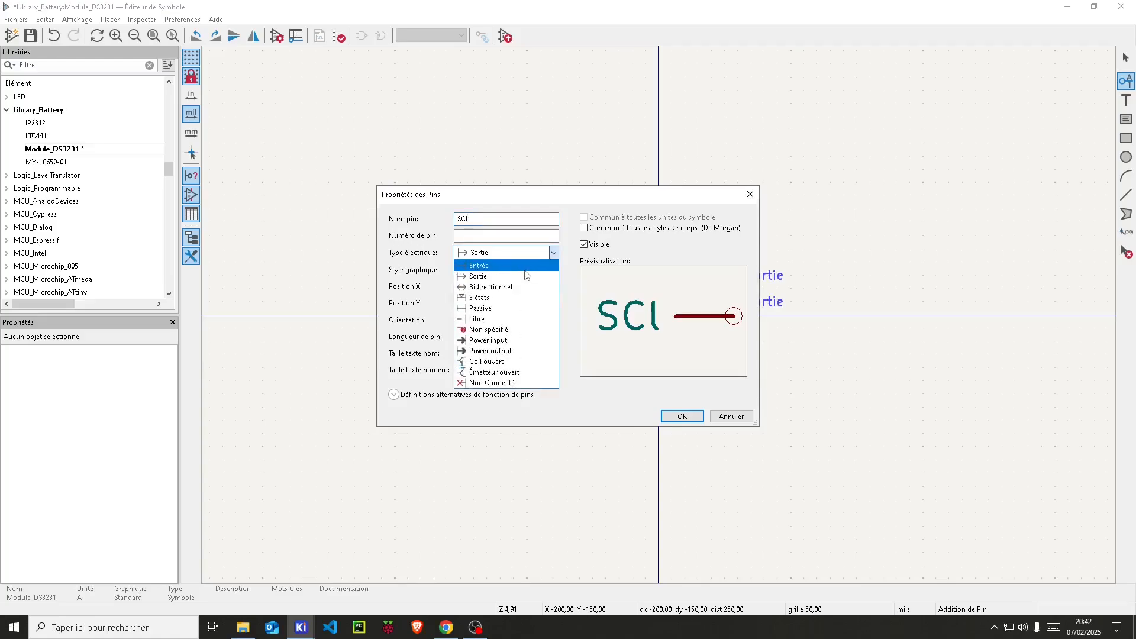
pyautogui.click(524, 266)
pyautogui.click(502, 236)
pyautogui.write('3')
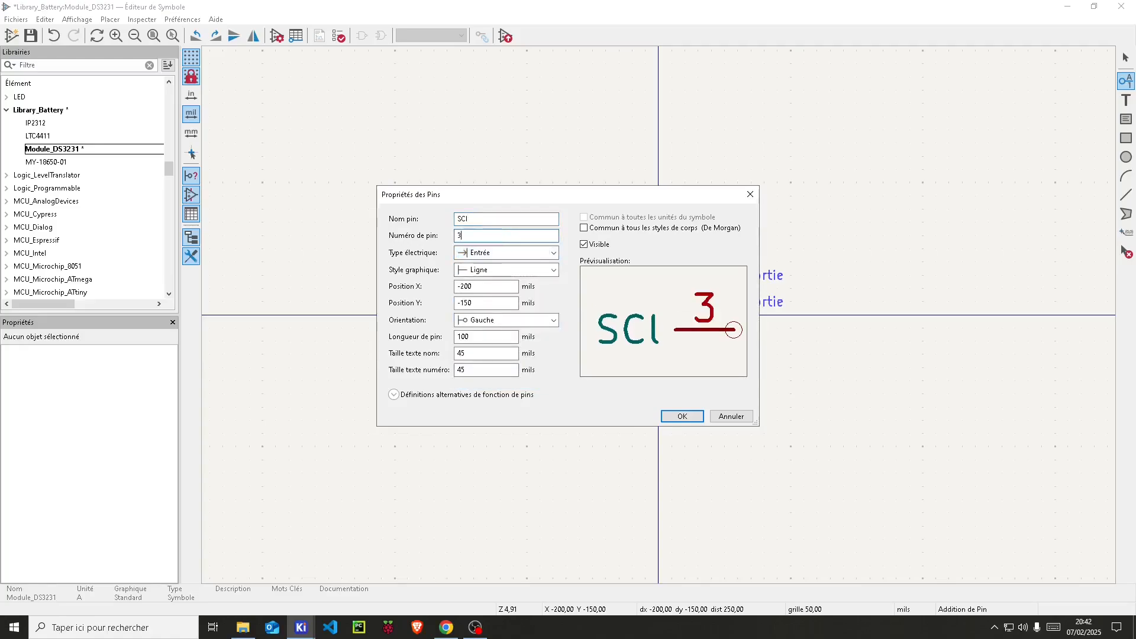
pyautogui.click(508, 270)
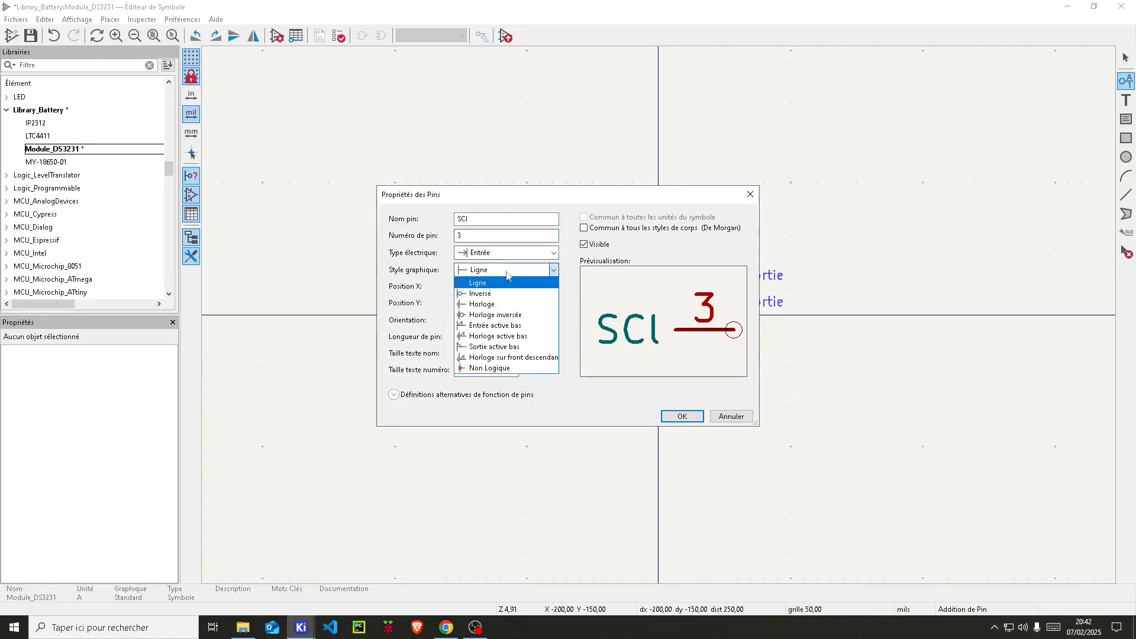
pyautogui.click(482, 304)
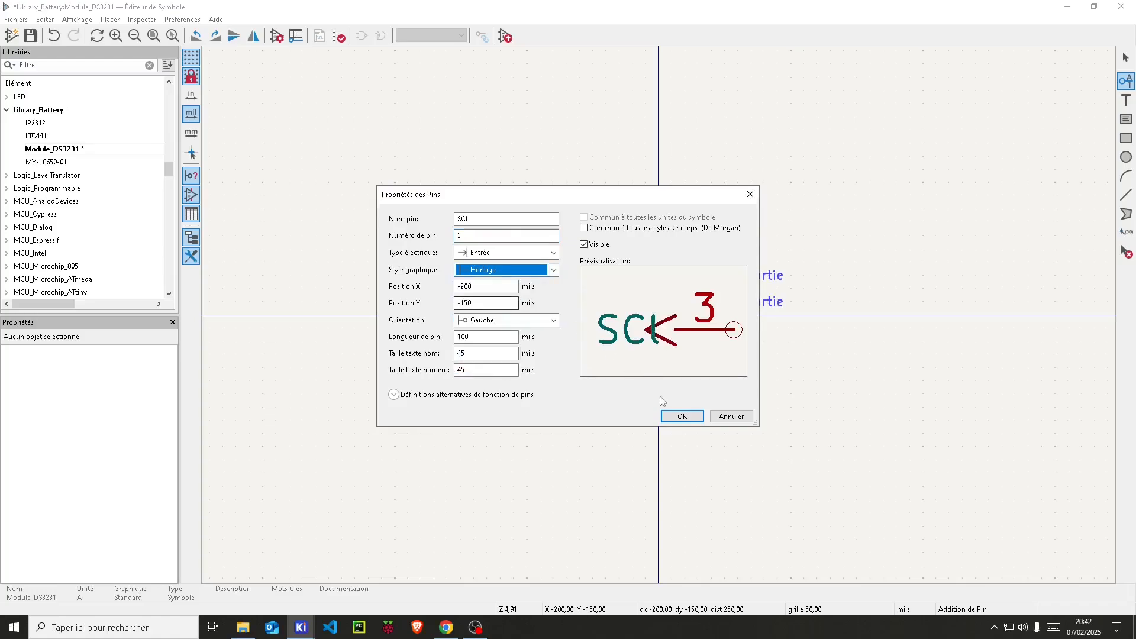
# Rotate pin SCl to face right and place it on the rectangle's left edge, level with pin 32K
pyautogui.click(681, 416)
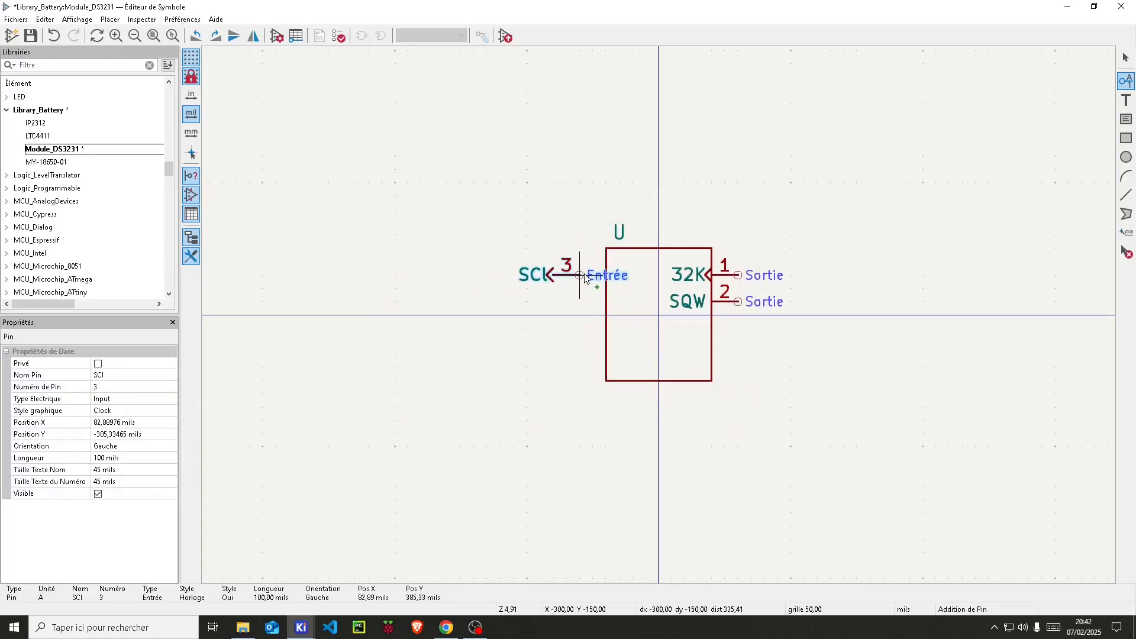
pyautogui.press('r')
pyautogui.press('r')
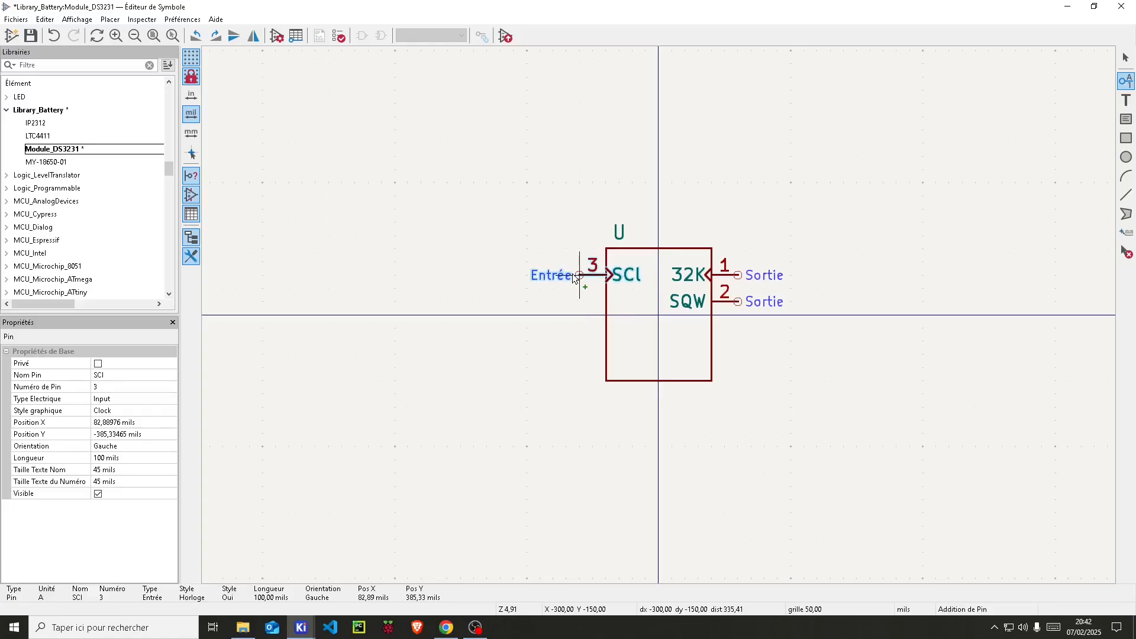
pyautogui.click(573, 273)
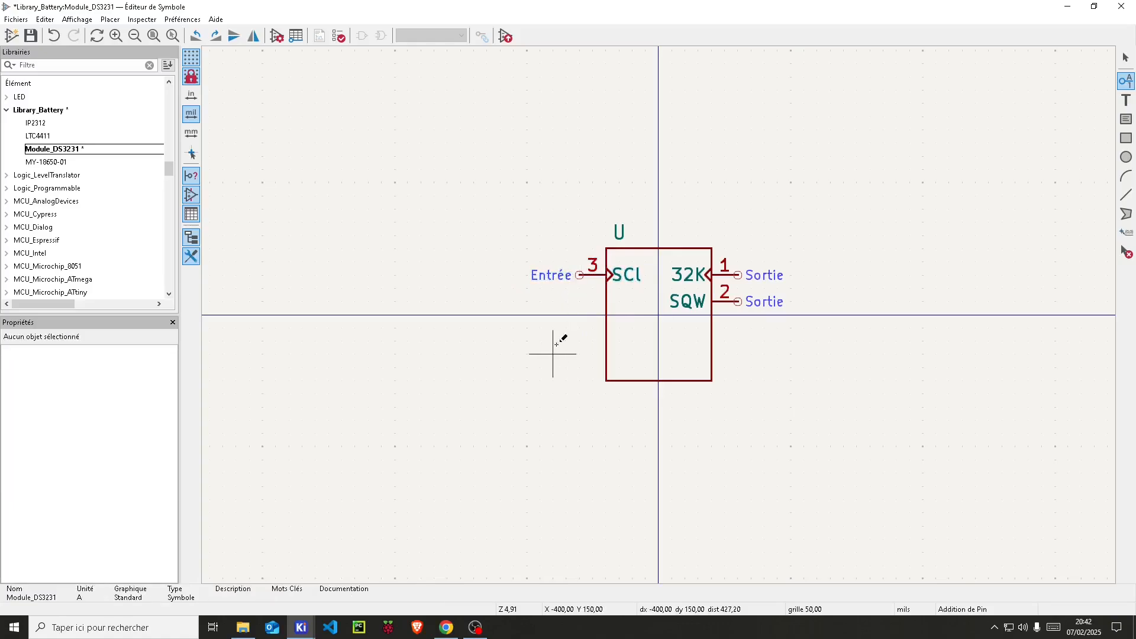
# Add pin 4 named SDA, electrical type Bidirectionnel, on the rectangle's left edge 100 mils below pin SCl
pyautogui.click(581, 294)
pyautogui.write('S')
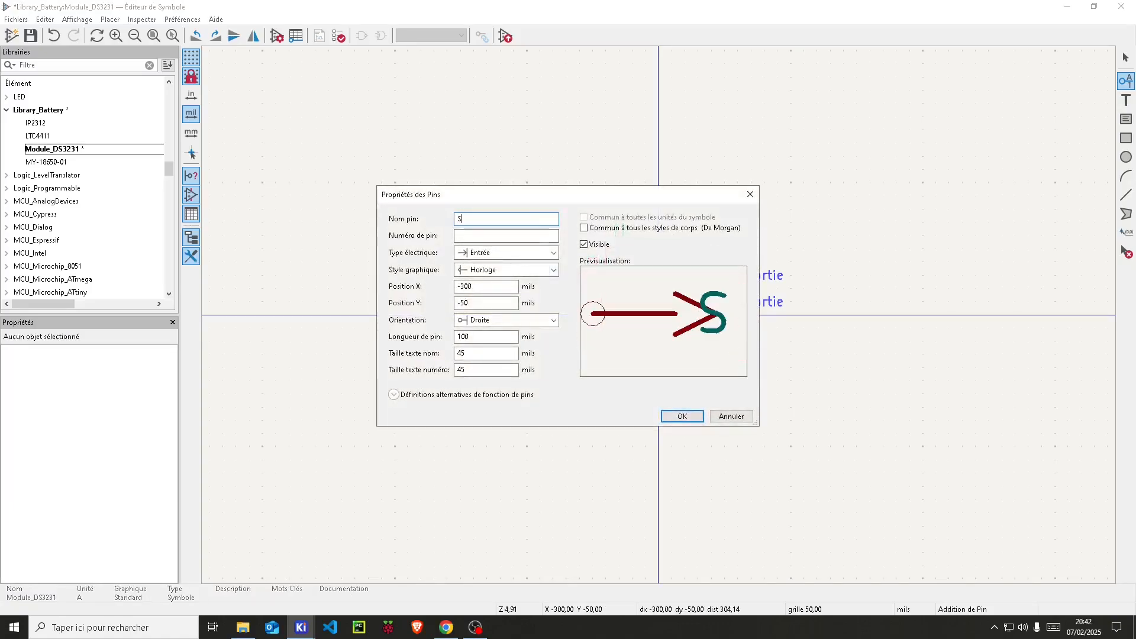
pyautogui.write('DA')
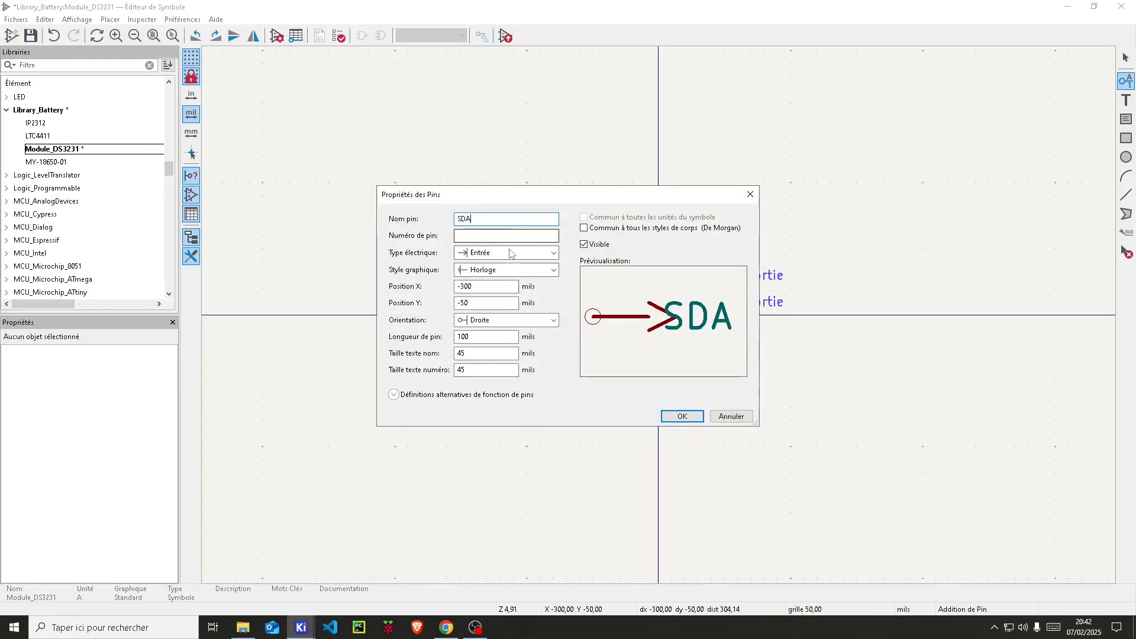
pyautogui.click(528, 253)
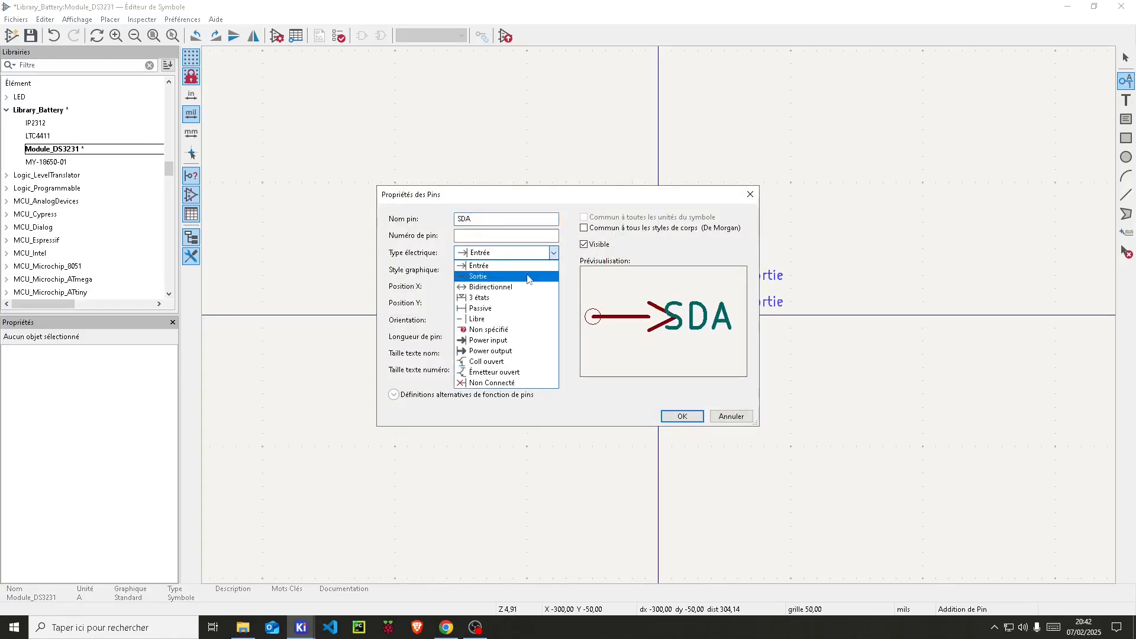
pyautogui.click(503, 287)
pyautogui.click(496, 235)
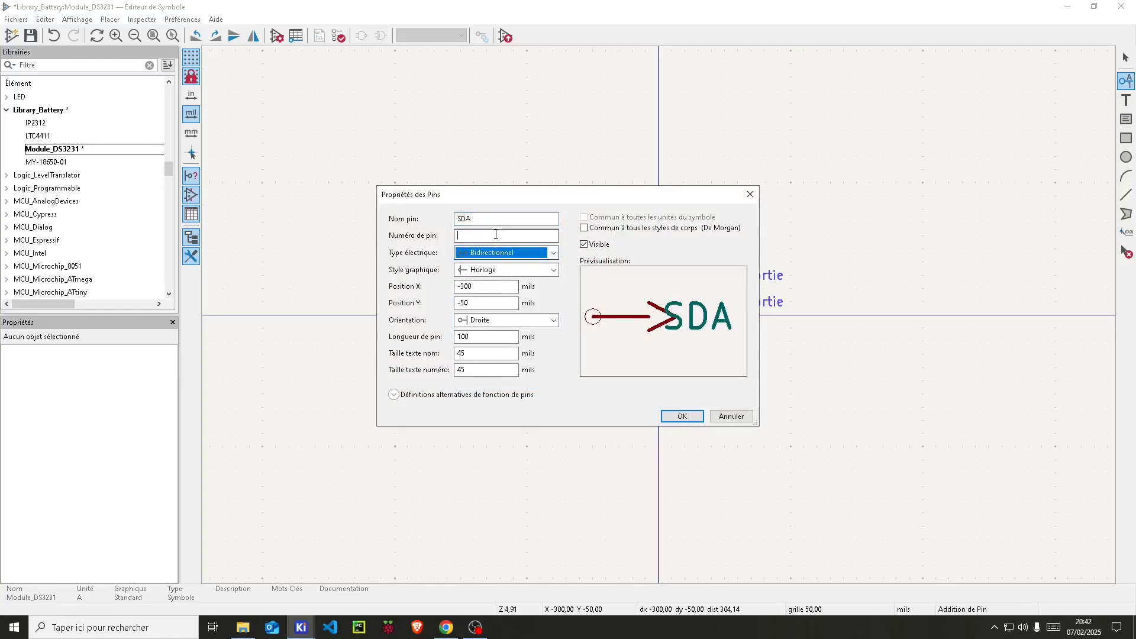
pyautogui.moveTo(546, 199); pyautogui.dragTo(681, 355)
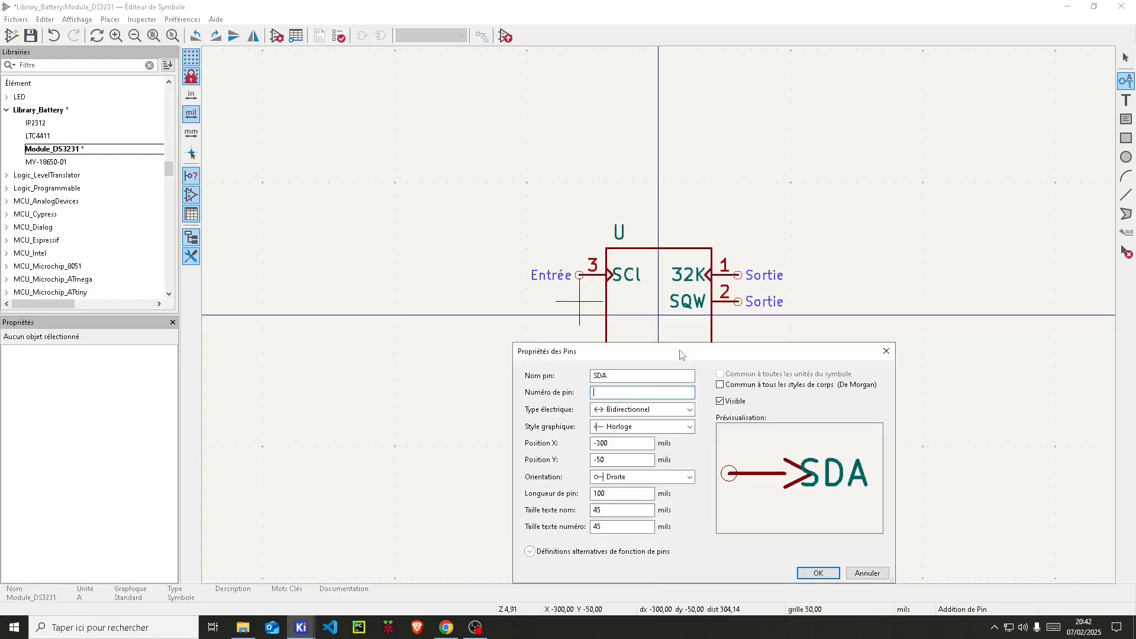
pyautogui.write('4')
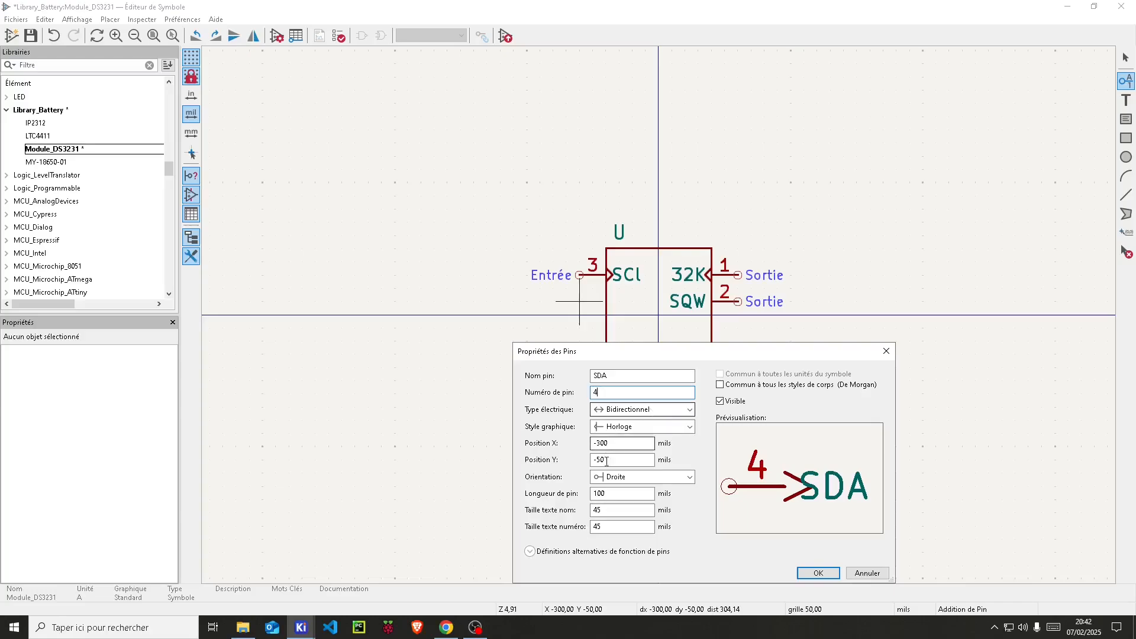
pyautogui.click(818, 573)
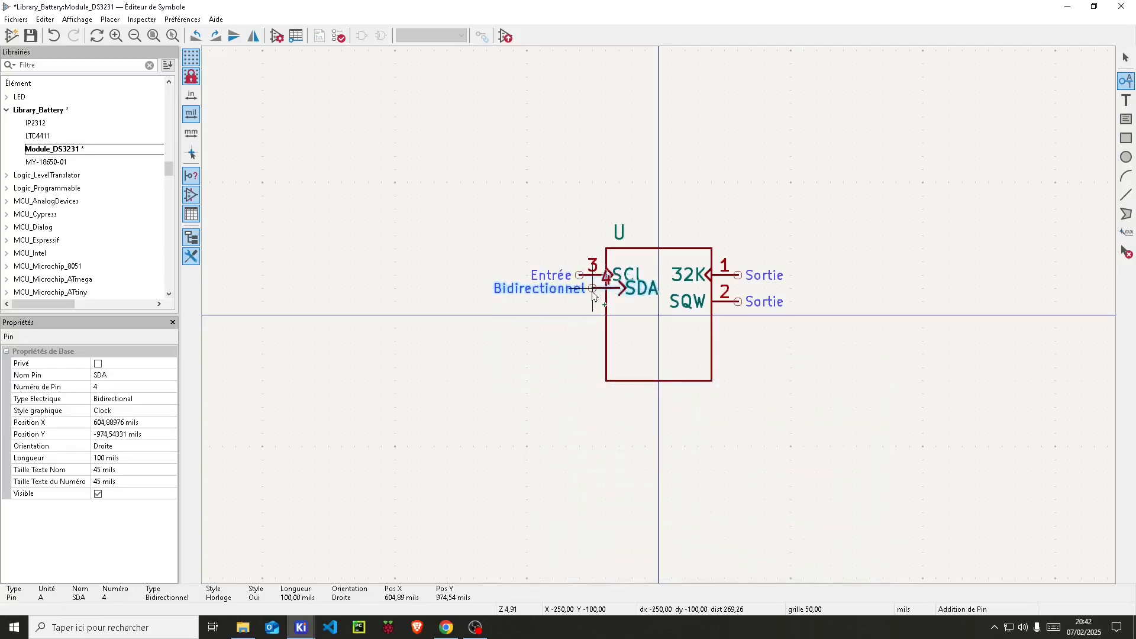
pyautogui.click(579, 302)
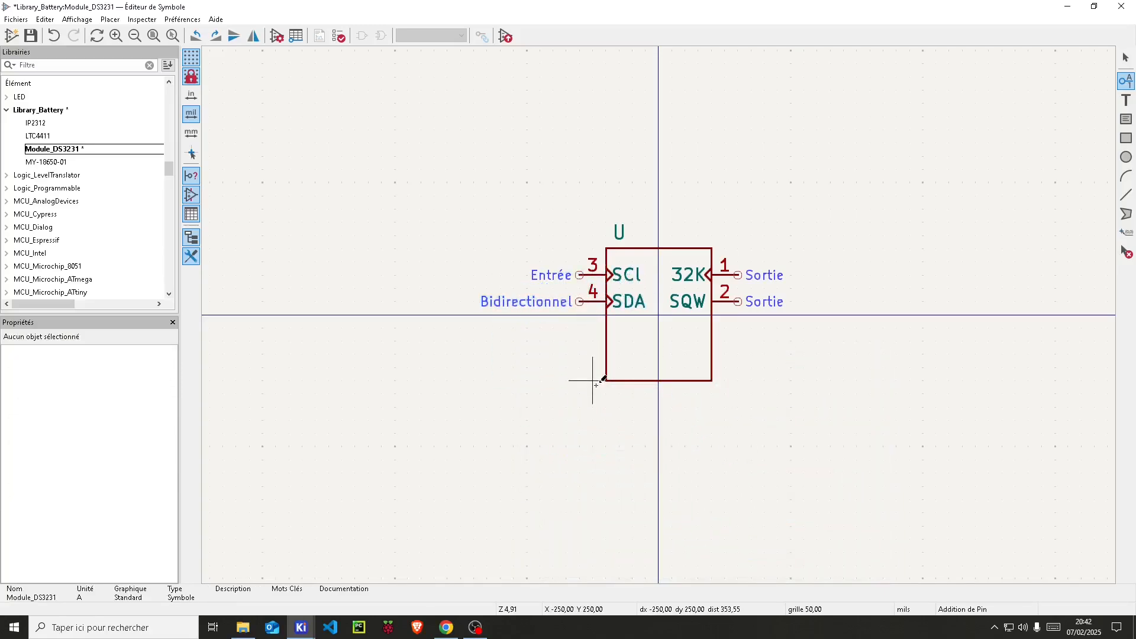
pyautogui.press('Escape')
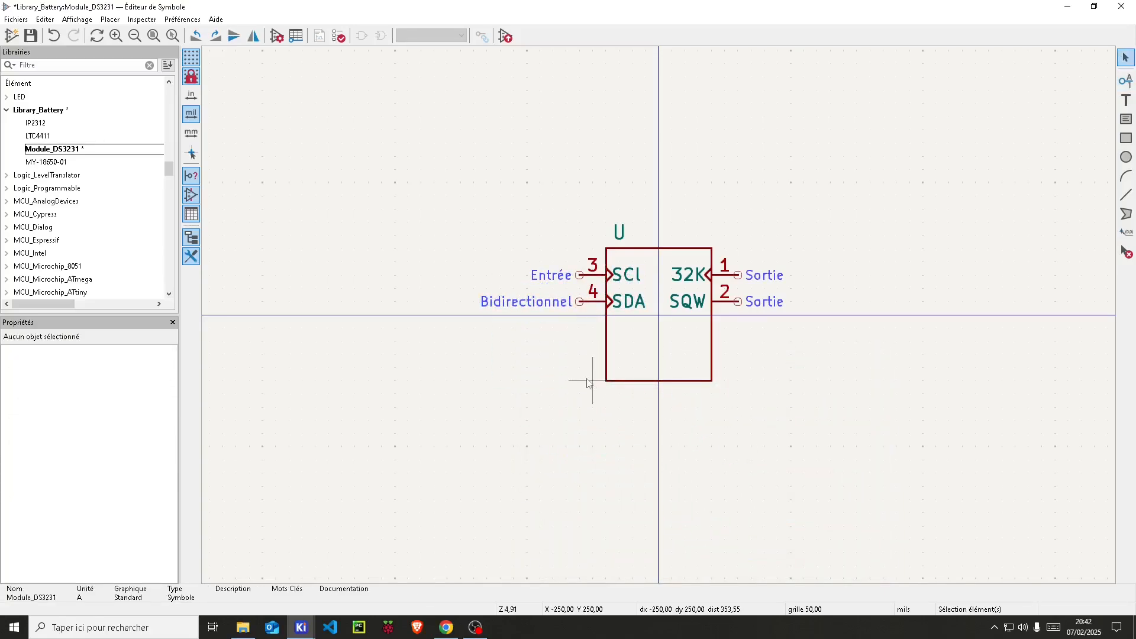
# Change the graphic style of pin SDA to Ligne
pyautogui.click(591, 307)
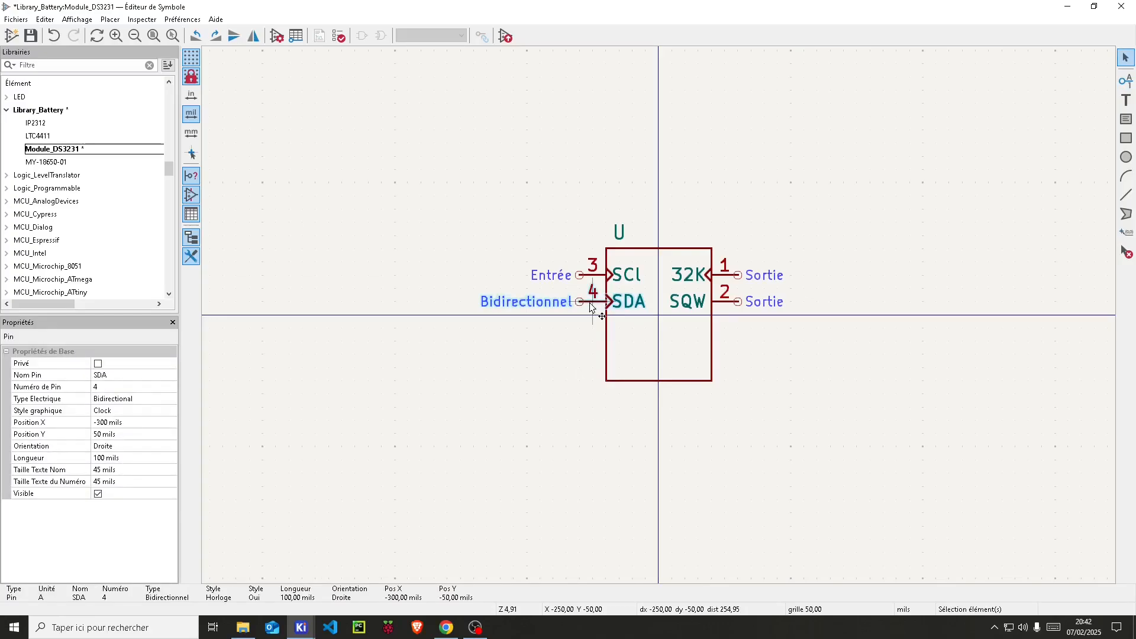
pyautogui.doubleClick(591, 307)
pyautogui.click(616, 427)
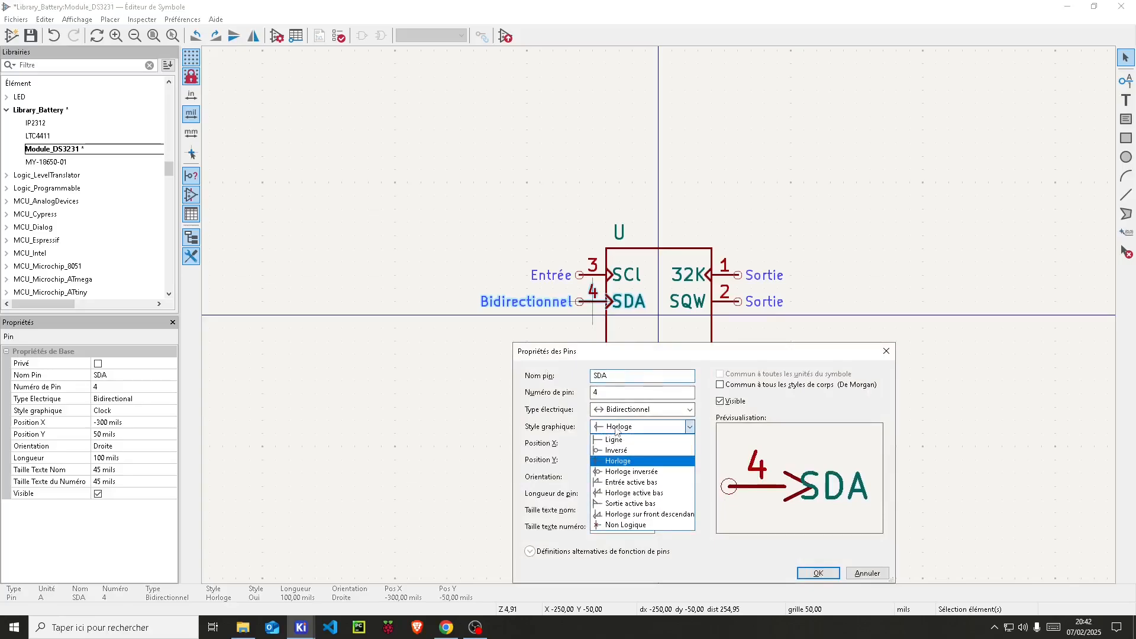
pyautogui.click(614, 439)
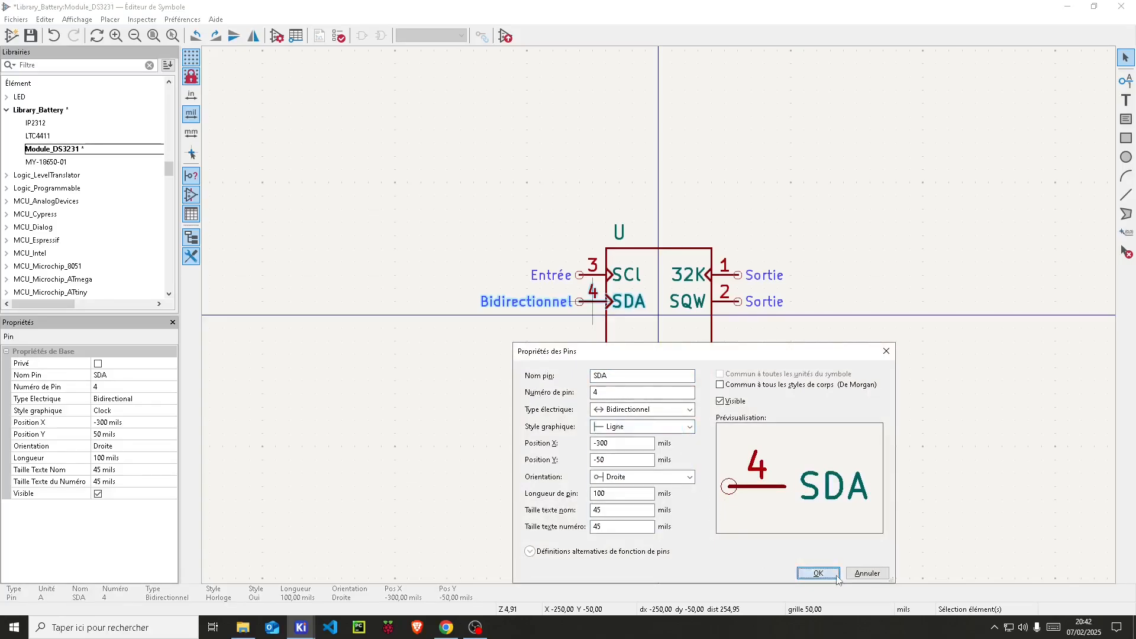
pyautogui.click(819, 573)
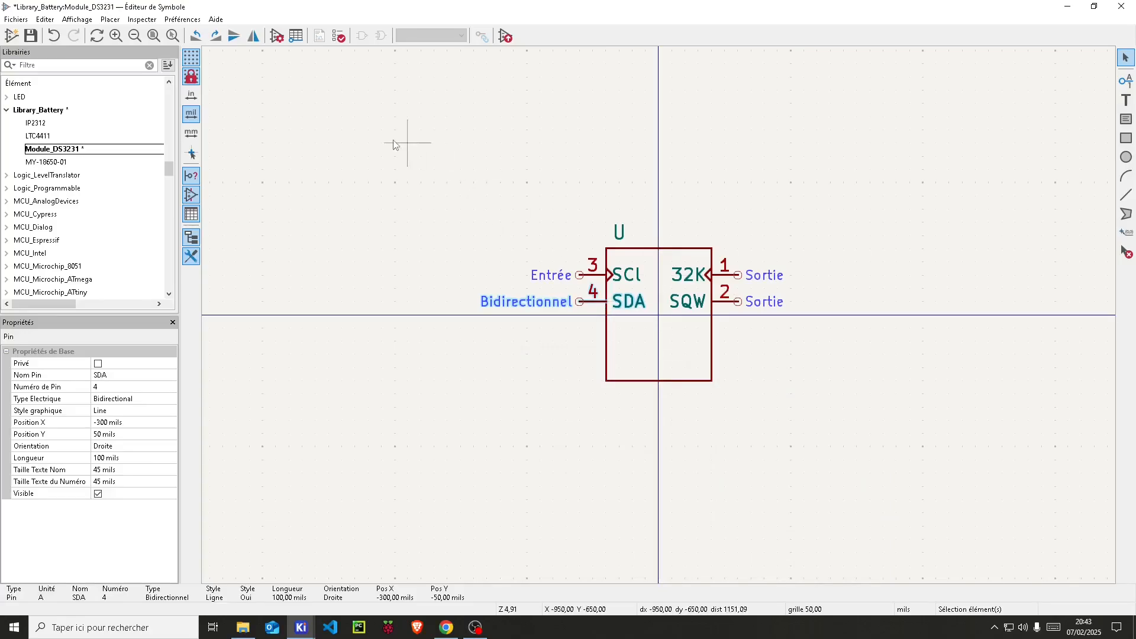
pyautogui.click(663, 346)
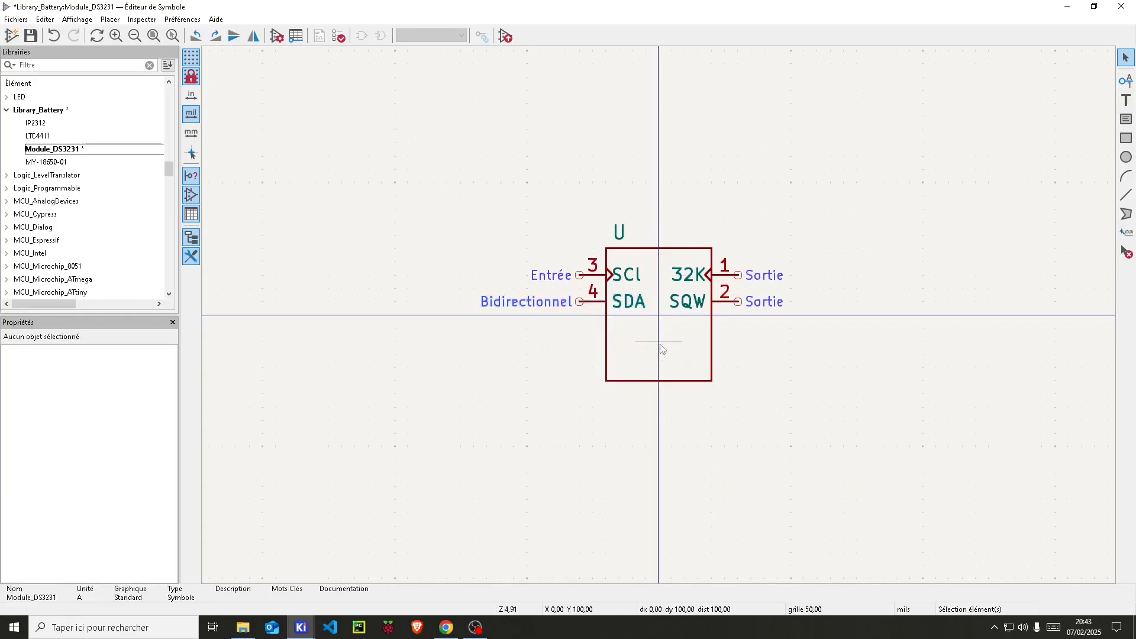
# Define a new pin named VCC, number 5, with electrical type Power input and graphic style Ligne
pyautogui.click(1126, 80)
pyautogui.click(1107, 77)
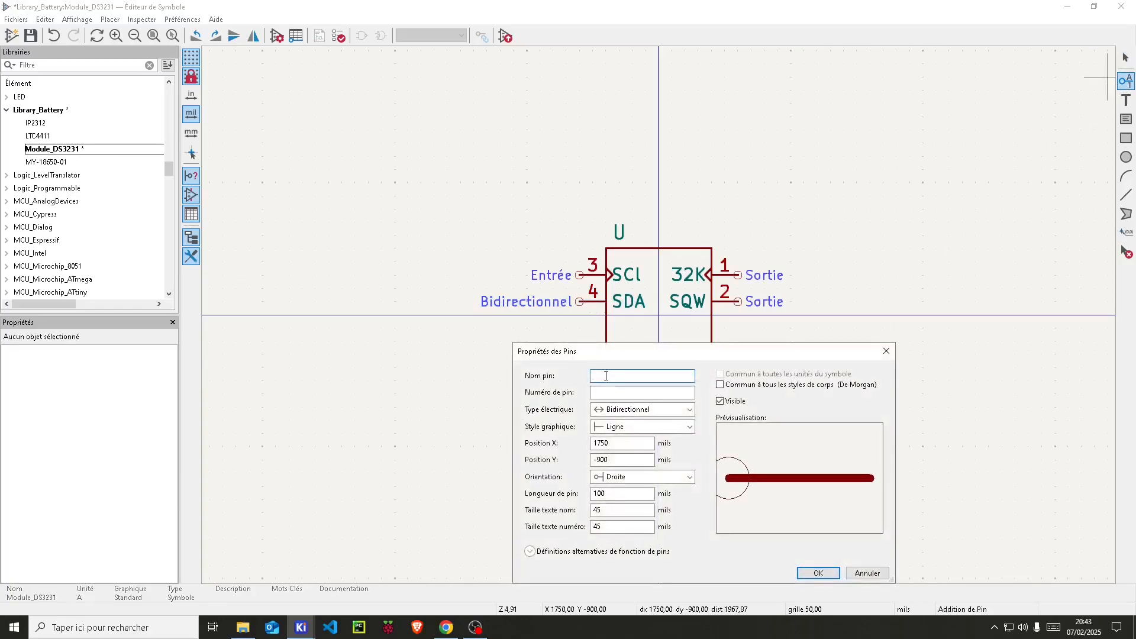
pyautogui.write('VCC')
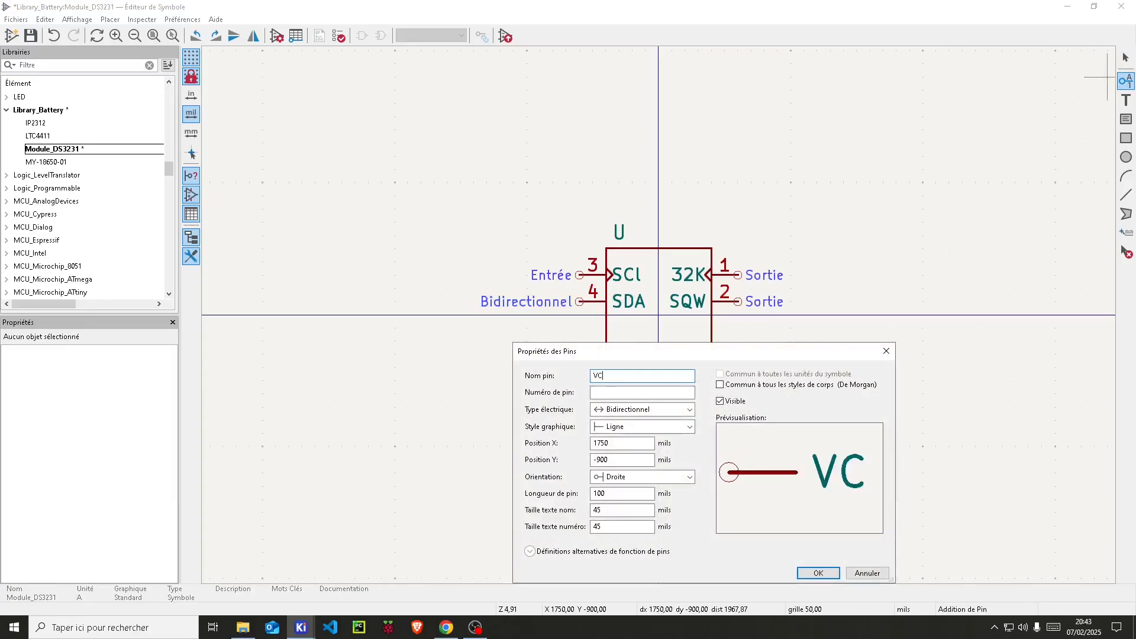
pyautogui.click(603, 390)
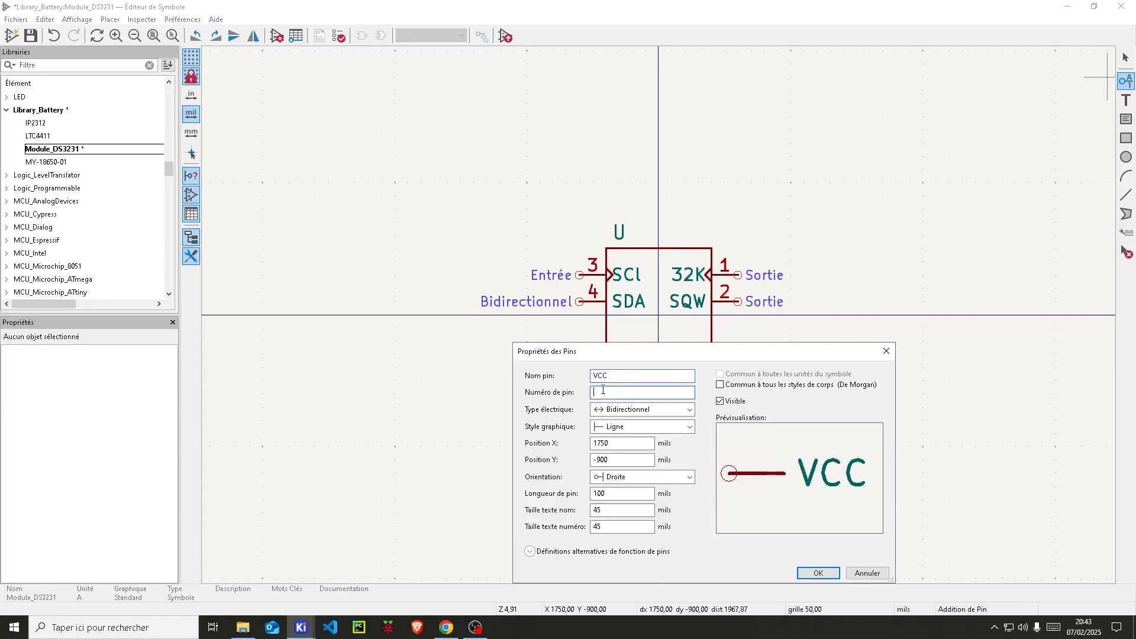
pyautogui.write('5')
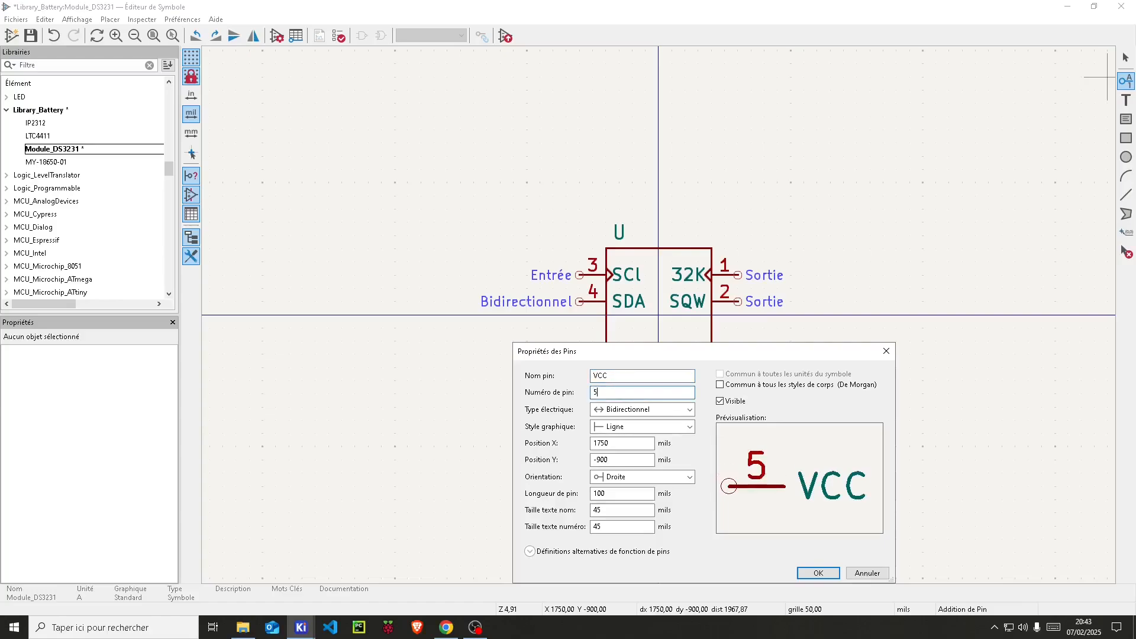
pyautogui.click(671, 408)
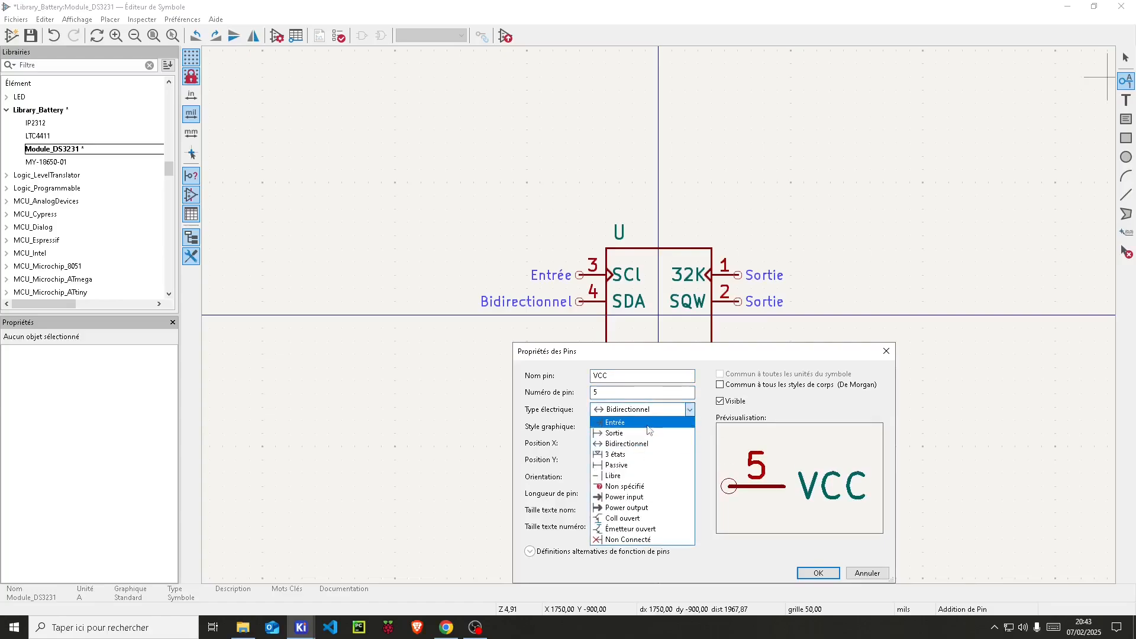
pyautogui.click(618, 501)
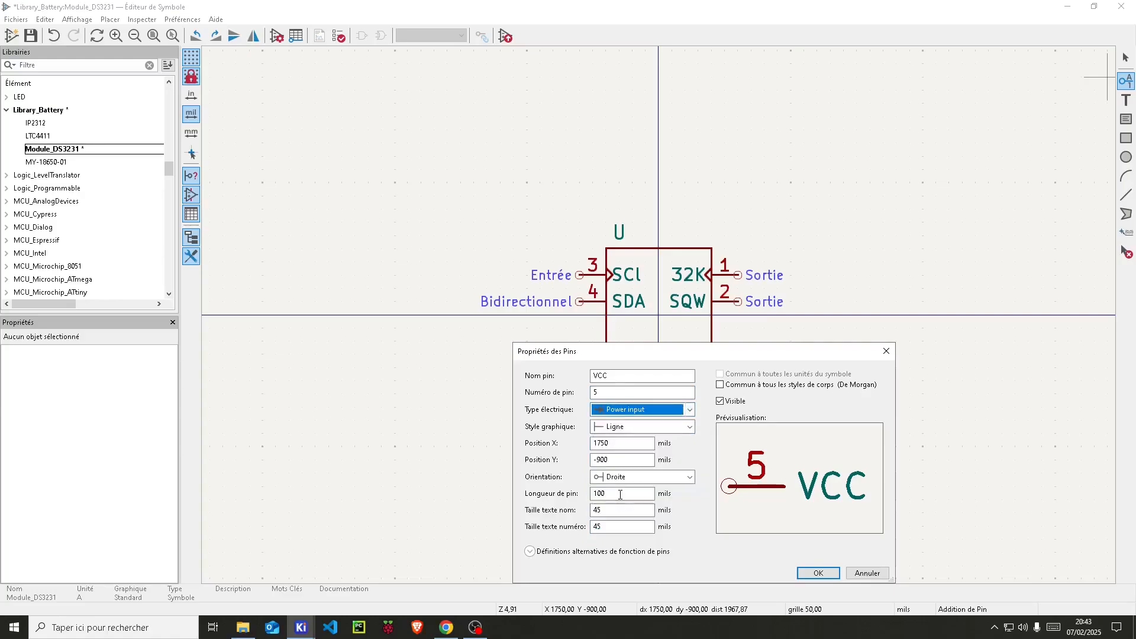
pyautogui.click(690, 427)
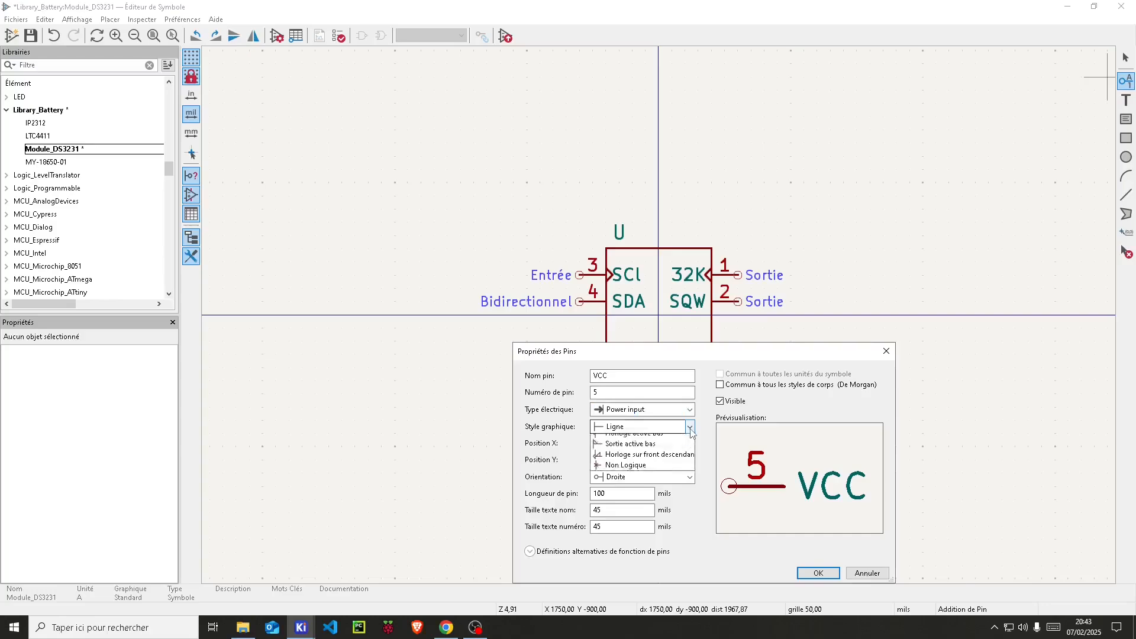
pyautogui.click(691, 429)
pyautogui.click(818, 573)
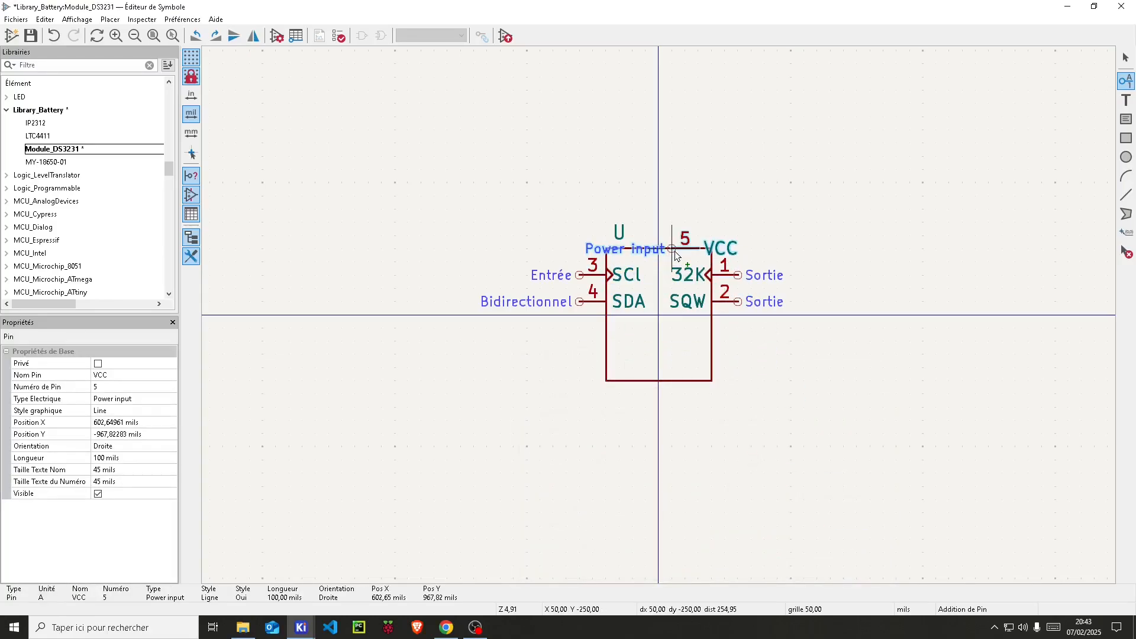
# Rotate pin VCC to face down and place it above the rectangle's centre, with its connection point at X 0, Y -400 mils
pyautogui.press('r')
pyautogui.press('r')
pyautogui.press('r')
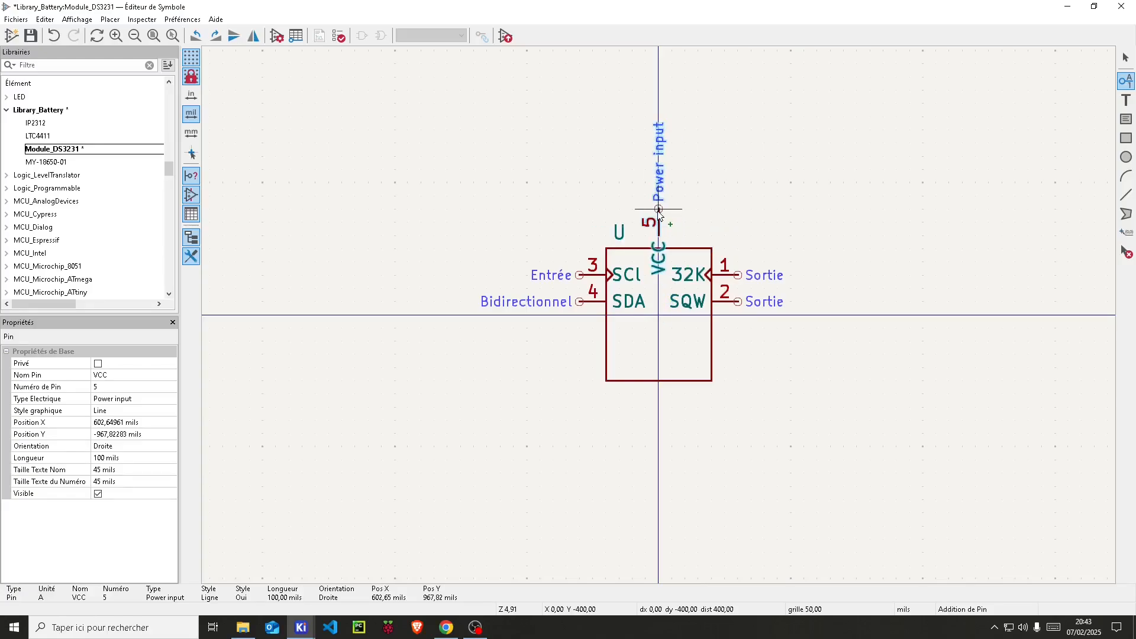
pyautogui.click(658, 211)
pyautogui.press('Escape')
# Move reference U above the rectangle, then raise the rectangle's top edge 50 mils to meet pin VCC and its bottom edge 100 mils
pyautogui.moveTo(619, 236); pyautogui.dragTo(659, 236)
pyautogui.click(697, 250)
pyautogui.click(677, 307)
pyautogui.click(680, 360)
pyautogui.click(659, 380)
pyautogui.moveTo(659, 380); pyautogui.dragTo(660, 354)
pyautogui.click(799, 387)
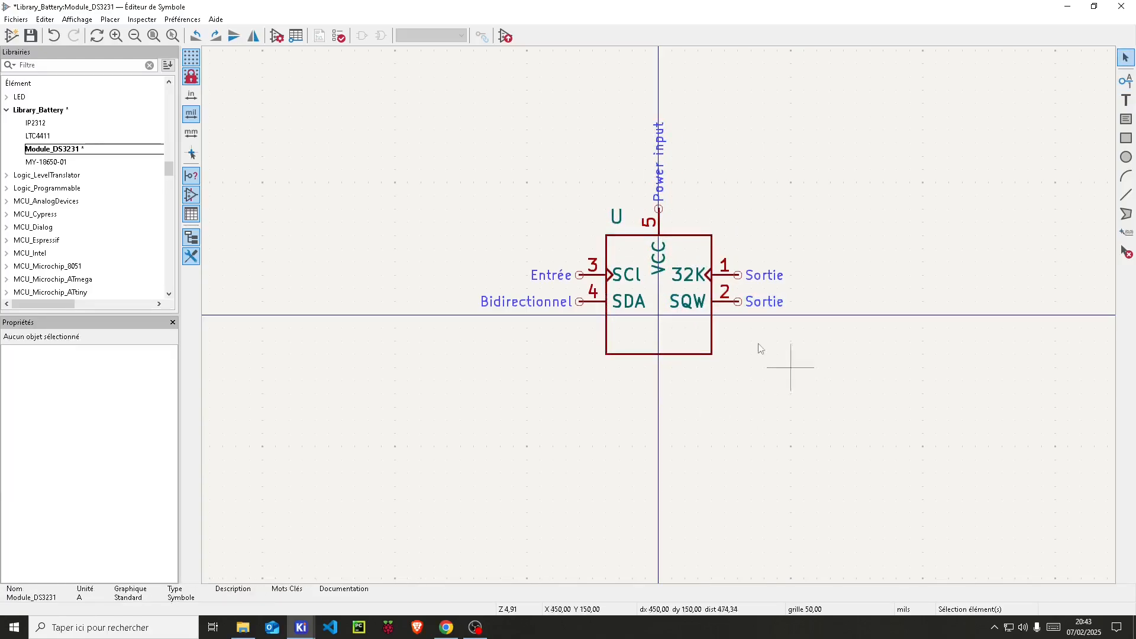
# Select the whole symbol with its pins and reference and move it down 100 mils
pyautogui.moveTo(381, 105); pyautogui.dragTo(856, 433)
pyautogui.moveTo(580, 303); pyautogui.dragTo(583, 331)
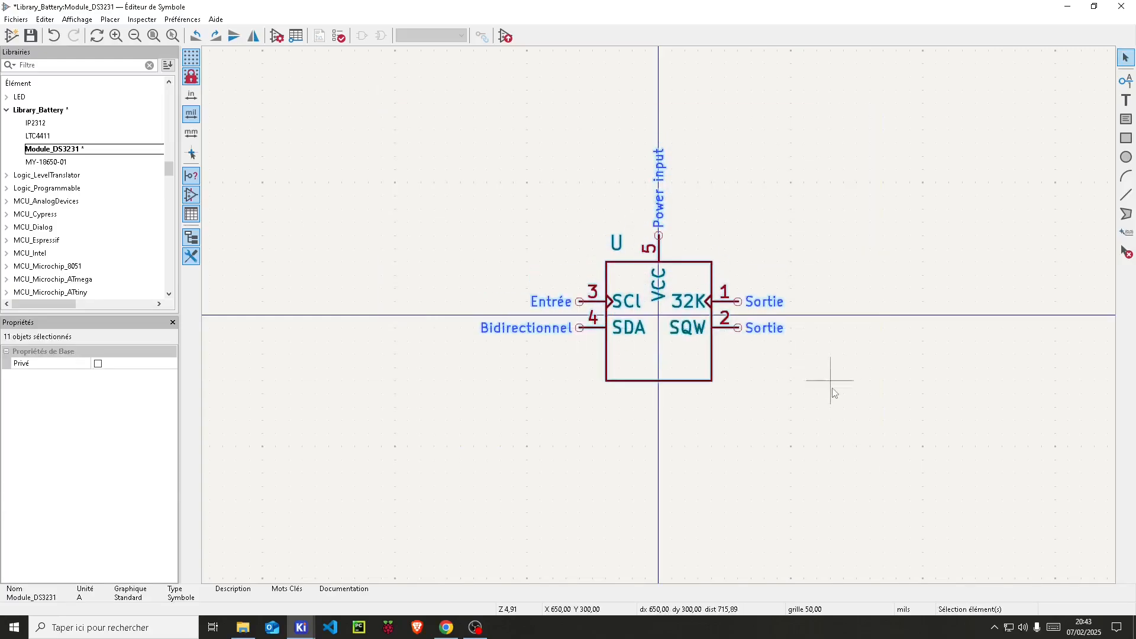
pyautogui.click(833, 393)
# Add pin 6 named GND, type Power input, facing up at the middle of the rectangle's bottom edge, at X 0, Y 350 mils
pyautogui.click(1126, 81)
pyautogui.click(1114, 83)
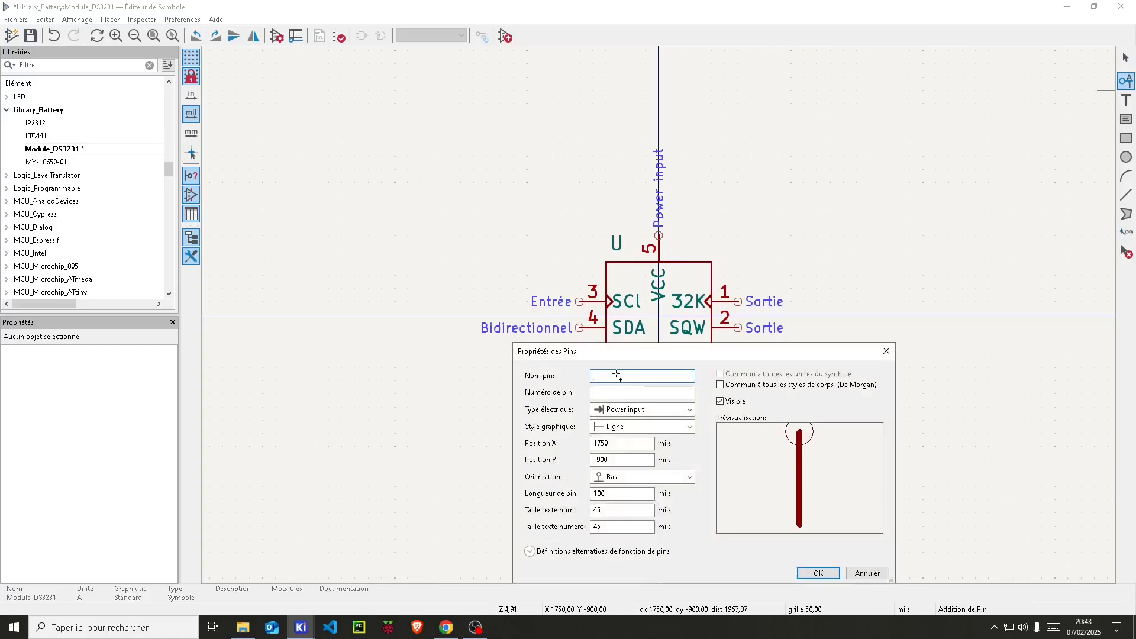
pyautogui.write('GND')
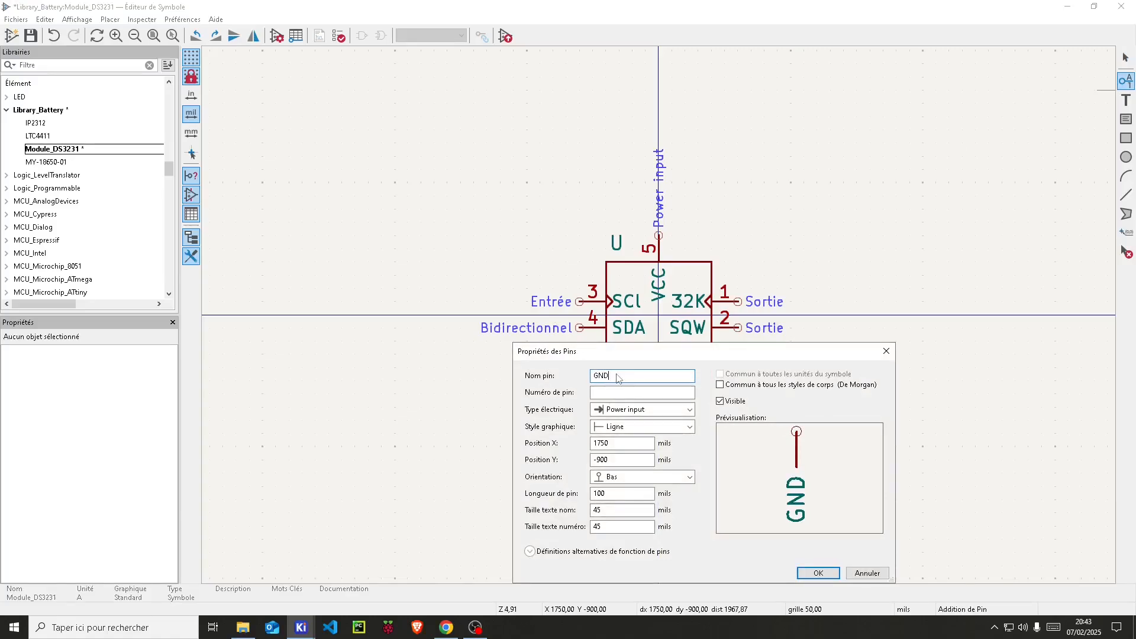
pyautogui.press('Tab')
pyautogui.write('6')
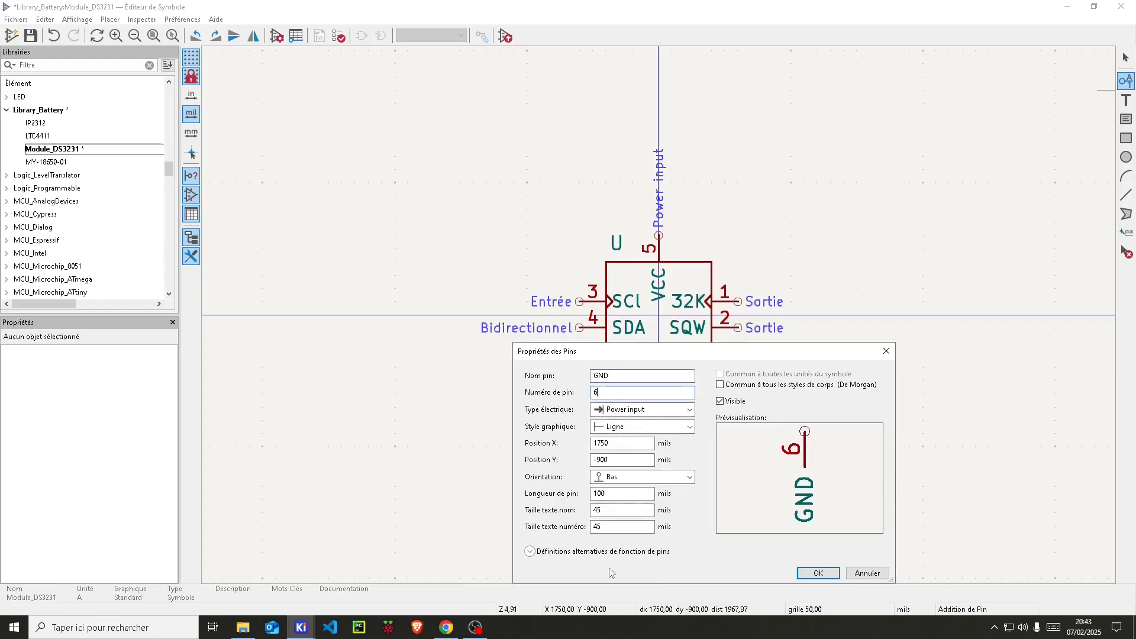
pyautogui.moveTo(706, 353); pyautogui.dragTo(658, 318)
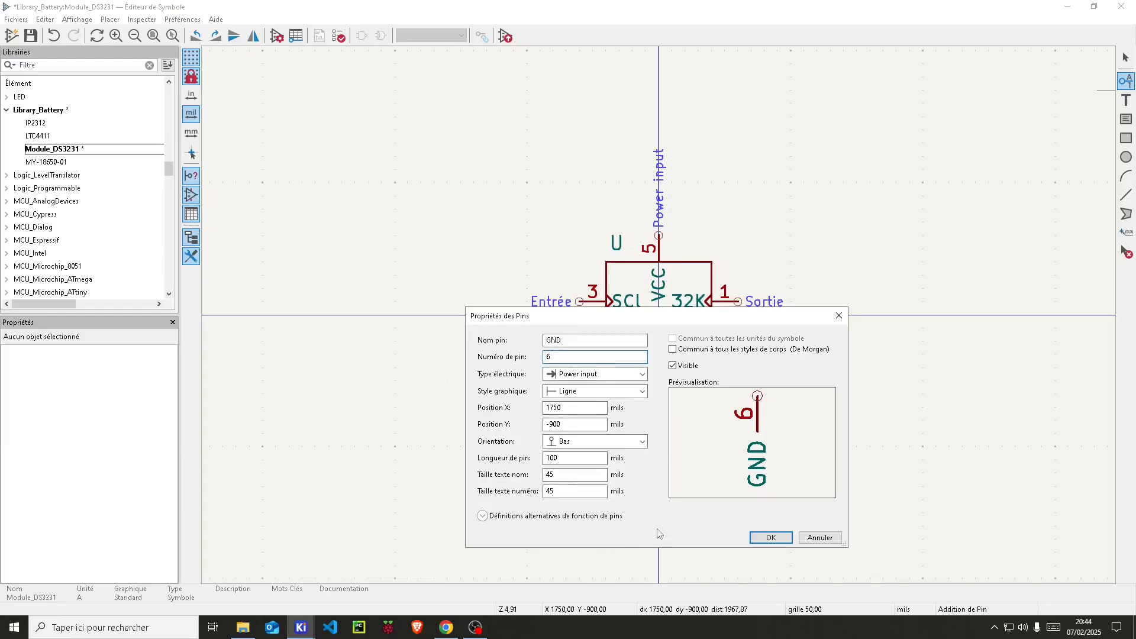
pyautogui.click(769, 537)
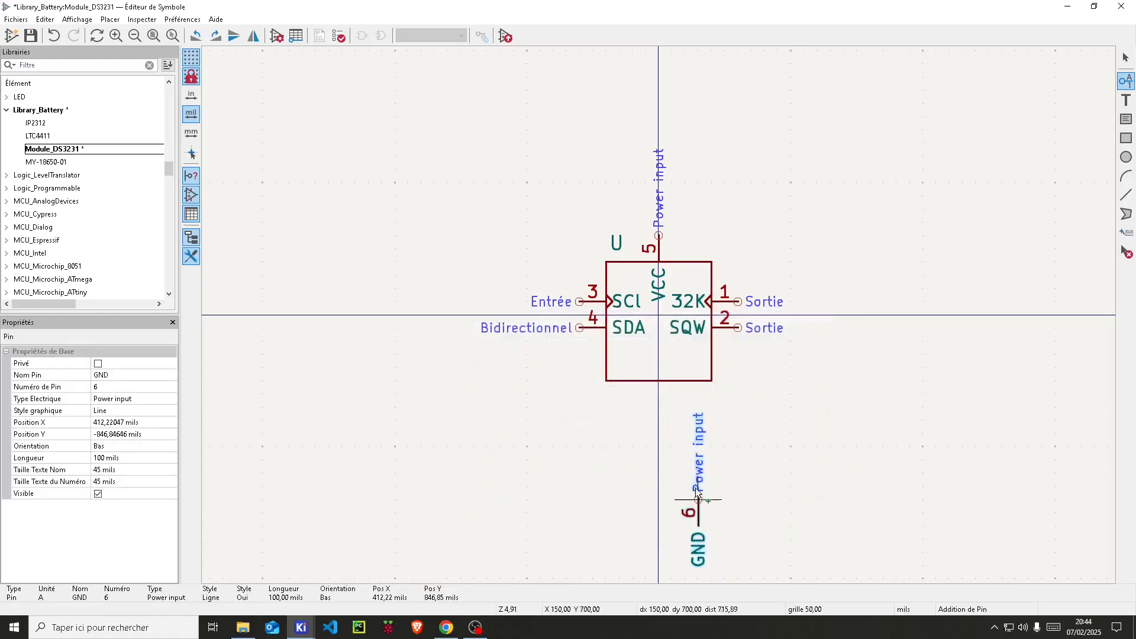
pyautogui.click(659, 407)
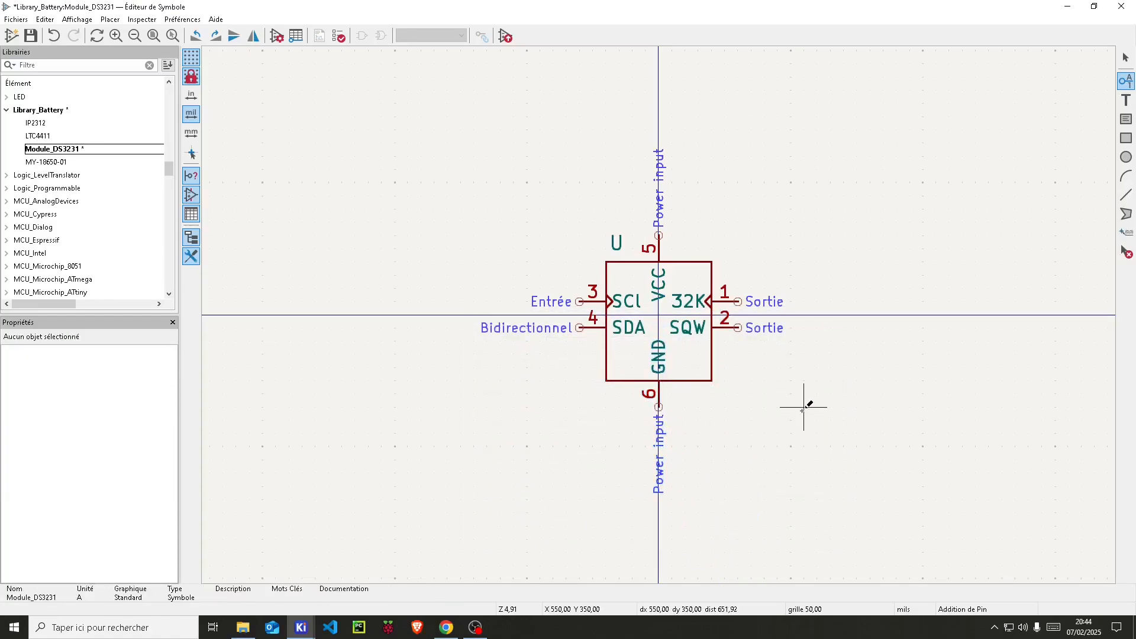
pyautogui.press('Escape')
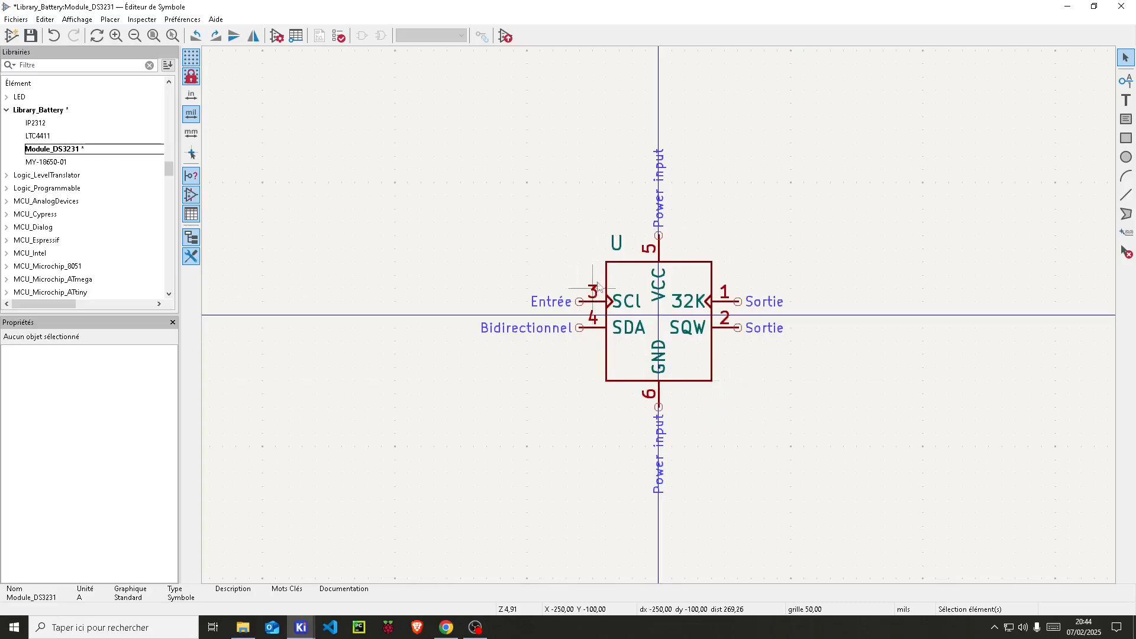
# Move pin VCC and reference U upward, VCC by 100 mils, and shift the left and right pin pairs outward by 50 mils
pyautogui.moveTo(615, 243); pyautogui.dragTo(659, 209)
pyautogui.click(609, 228)
pyautogui.moveTo(698, 294); pyautogui.dragTo(745, 328)
pyautogui.moveTo(594, 302); pyautogui.dragTo(581, 327)
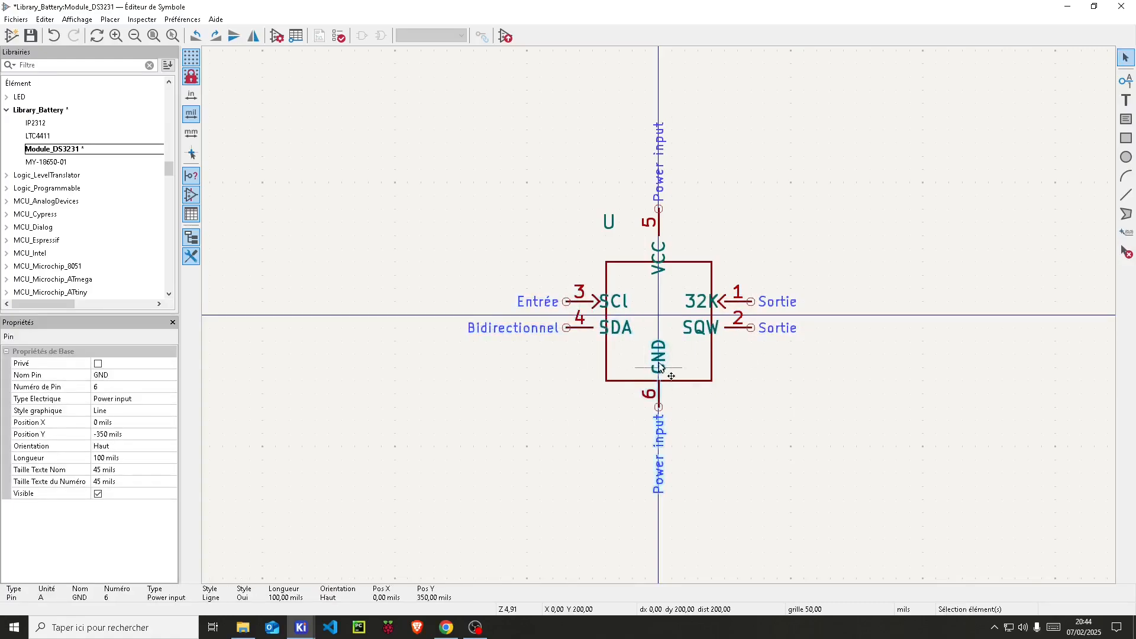
# Enlarge the rectangle to 500 by 550 mils by extending its top, right and left edges to meet the moved pins
pyautogui.click(658, 264)
pyautogui.moveTo(659, 263); pyautogui.dragTo(662, 236)
pyautogui.moveTo(711, 309); pyautogui.dragTo(726, 309)
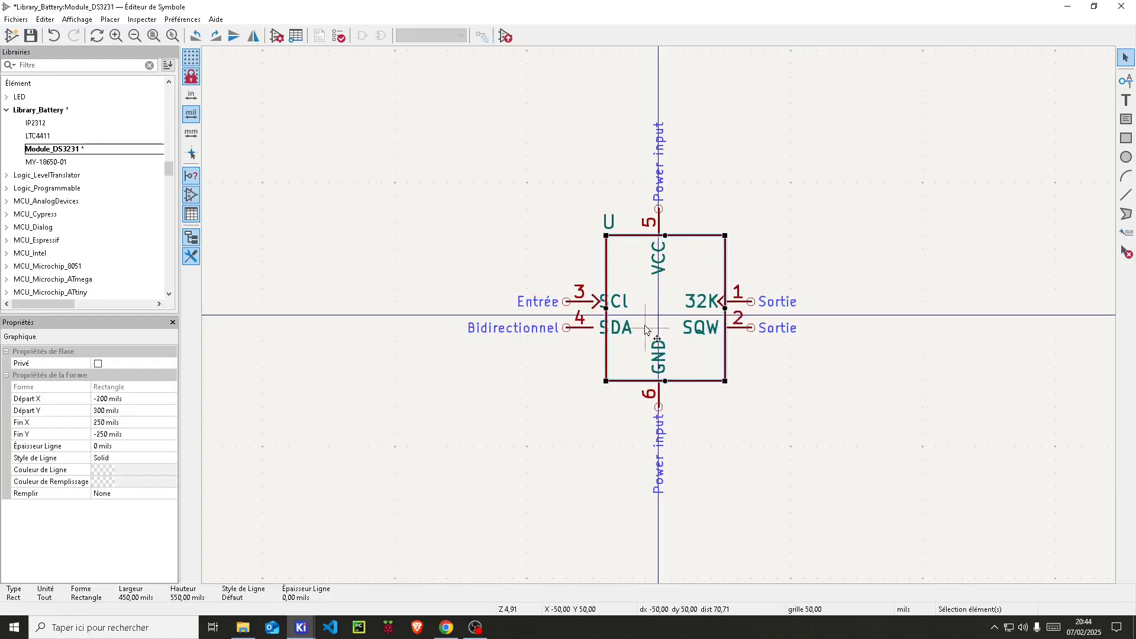
pyautogui.moveTo(606, 310); pyautogui.dragTo(593, 310)
# Move pin GND down 50 mils and extend the rectangle's bottom edge by 50 mils to meet it
pyautogui.click(699, 434)
pyautogui.moveTo(659, 407); pyautogui.dragTo(660, 421)
pyautogui.click(660, 382)
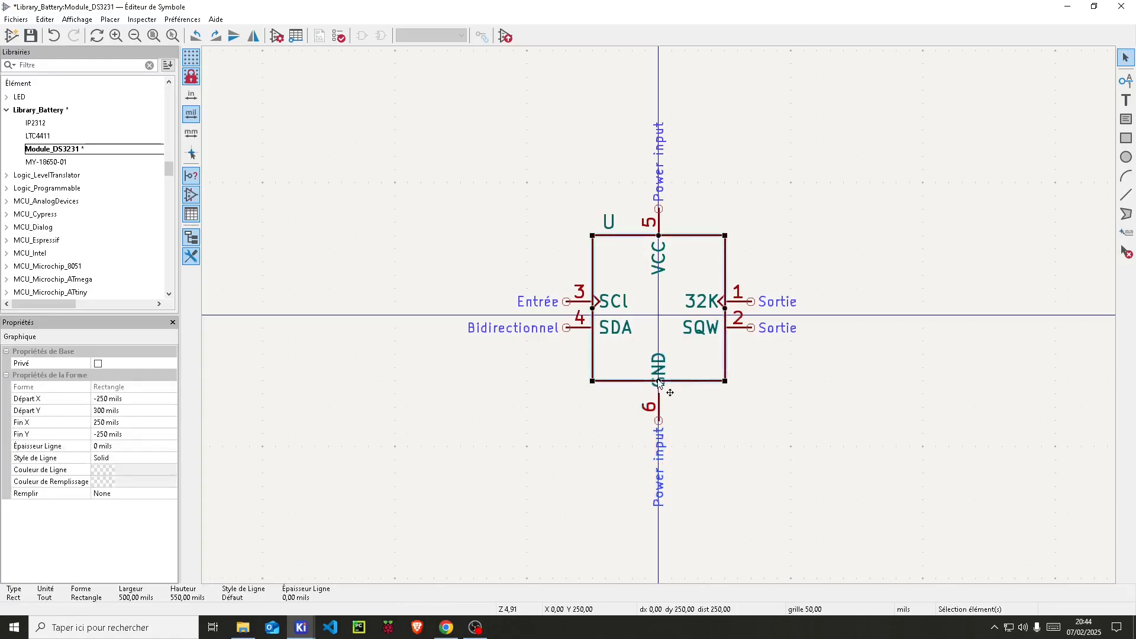
pyautogui.moveTo(659, 382); pyautogui.dragTo(659, 394)
pyautogui.click(761, 436)
# Move pins 32K and SCl up 50 mils each to widen the spacing from the pins below them
pyautogui.click(737, 301)
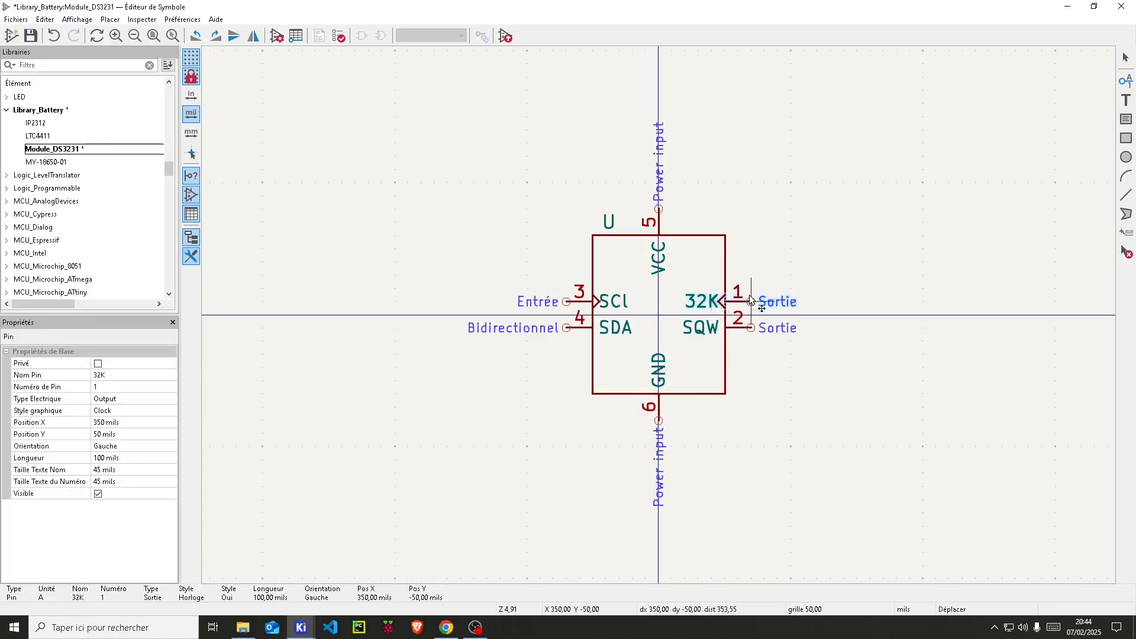
pyautogui.moveTo(737, 301); pyautogui.dragTo(737, 287)
pyautogui.click(770, 394)
pyautogui.click(598, 300)
pyautogui.moveTo(597, 300); pyautogui.dragTo(567, 291)
pyautogui.click(842, 396)
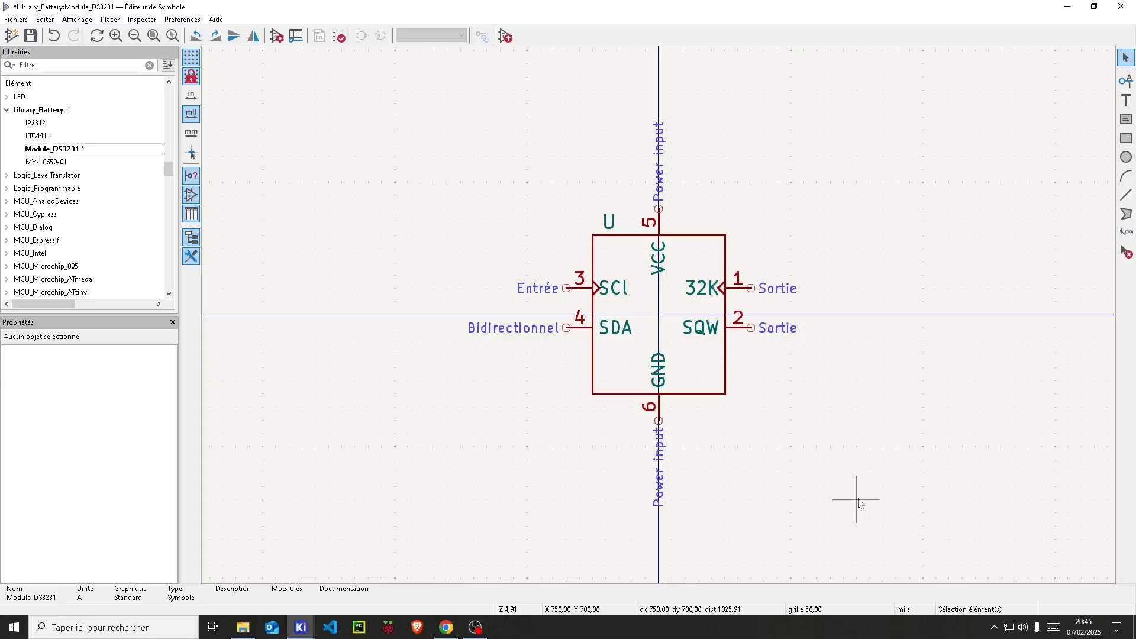
# Correct the name of pin 3 to SCL in capitals and save the symbol library
pyautogui.doubleClick(618, 293)
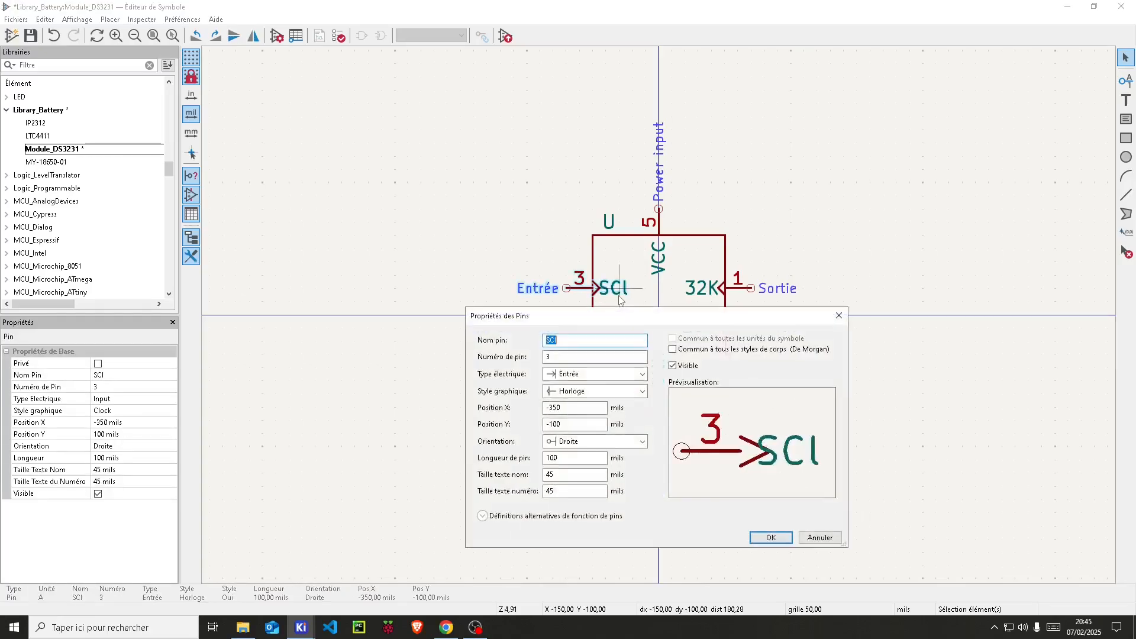
pyautogui.press('BackSpace')
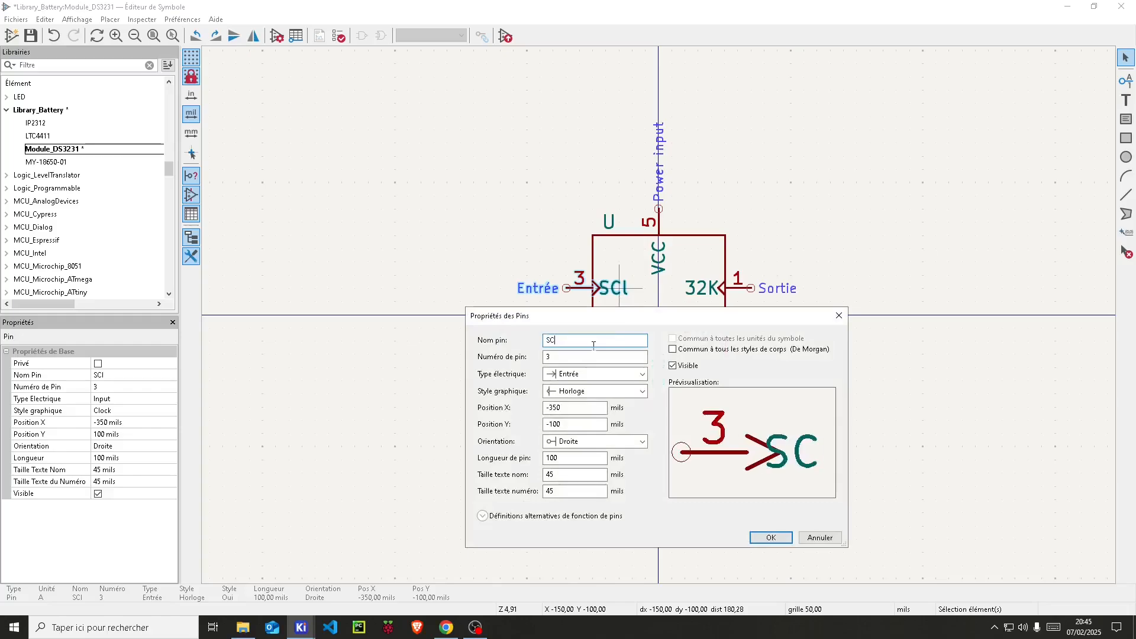
pyautogui.write('L')
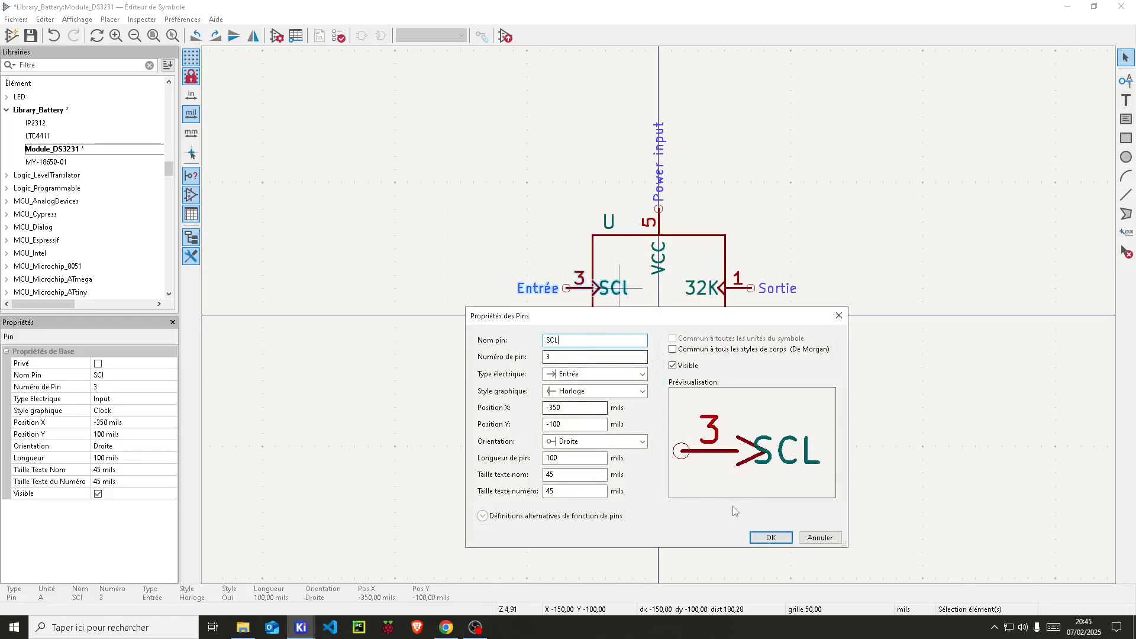
pyautogui.click(765, 540)
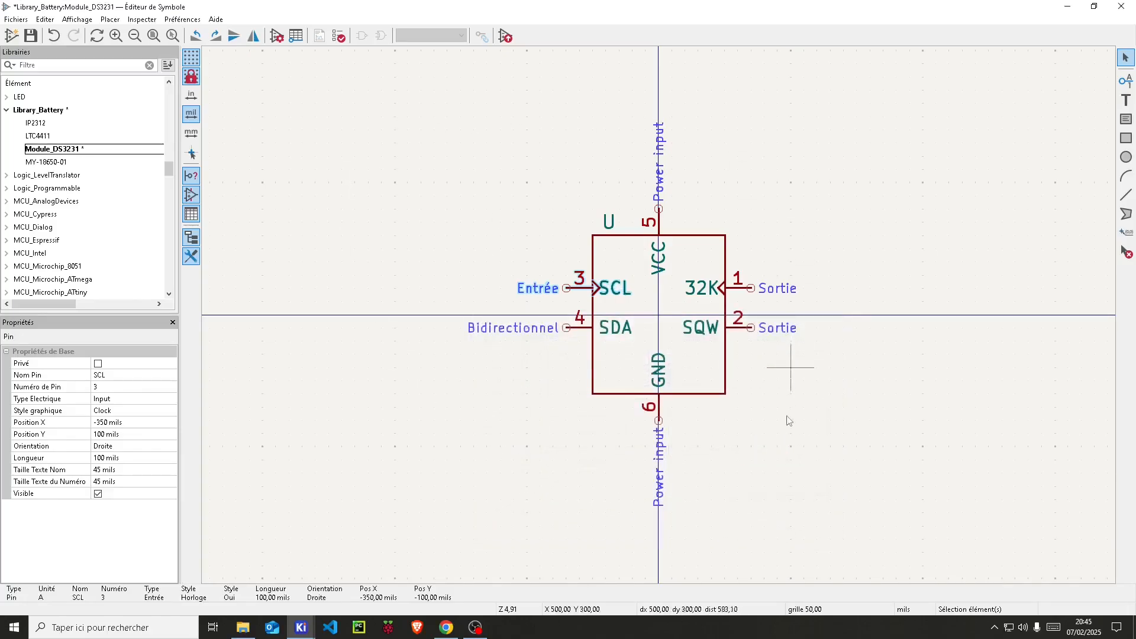
pyautogui.click(775, 465)
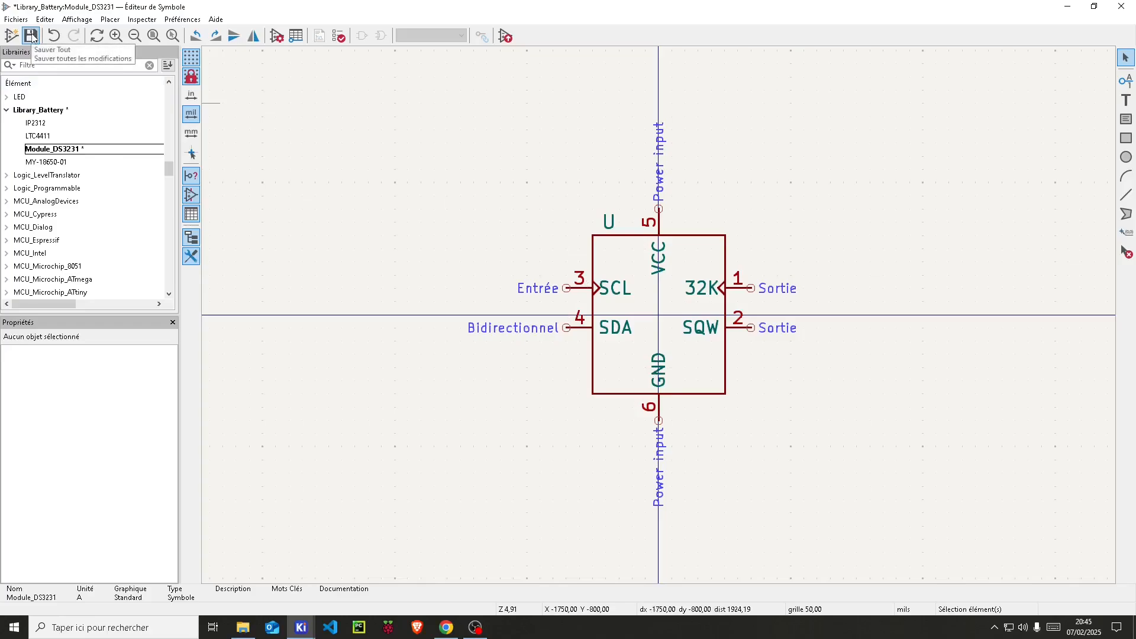
pyautogui.click(30, 36)
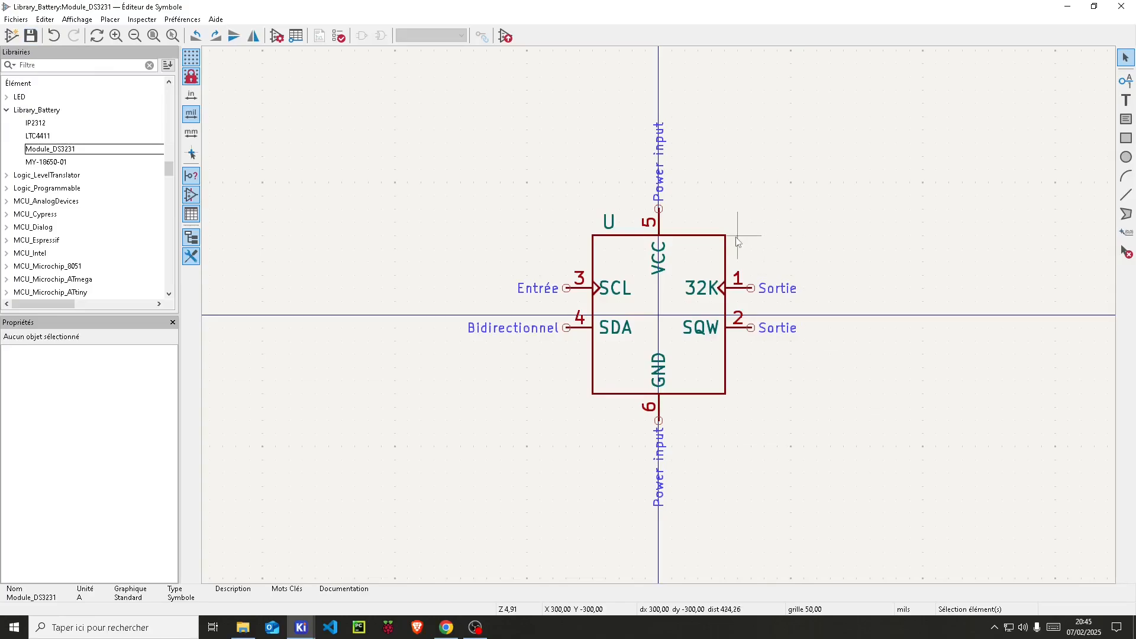
# Fill the symbol's rectangle with the background colour and save the symbol library
pyautogui.doubleClick(707, 236)
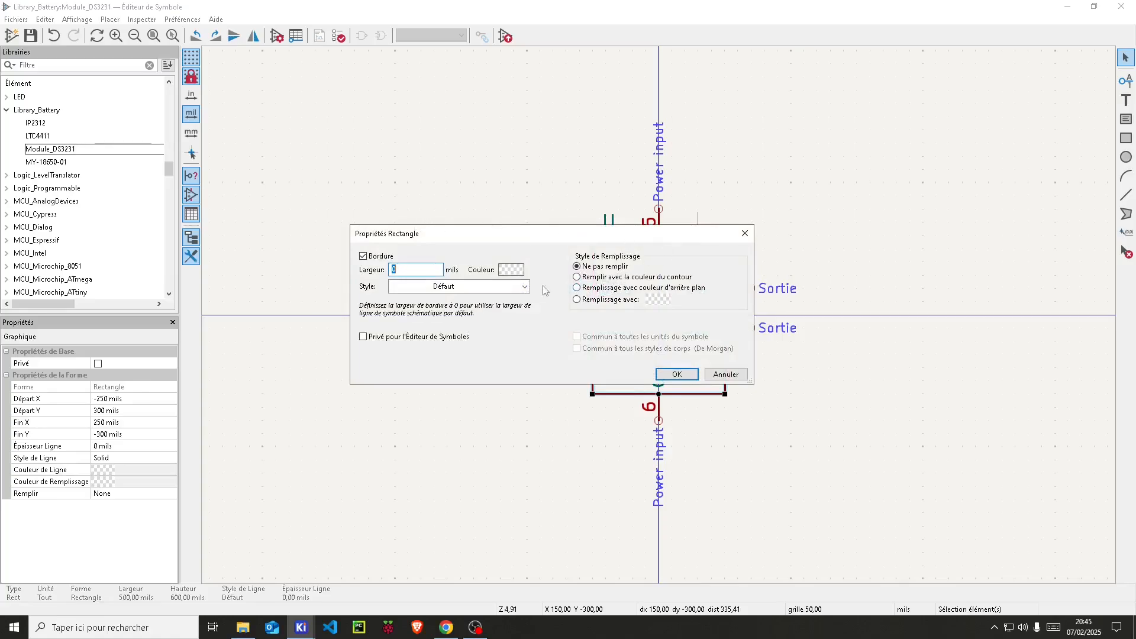
pyautogui.moveTo(461, 234); pyautogui.dragTo(546, 65)
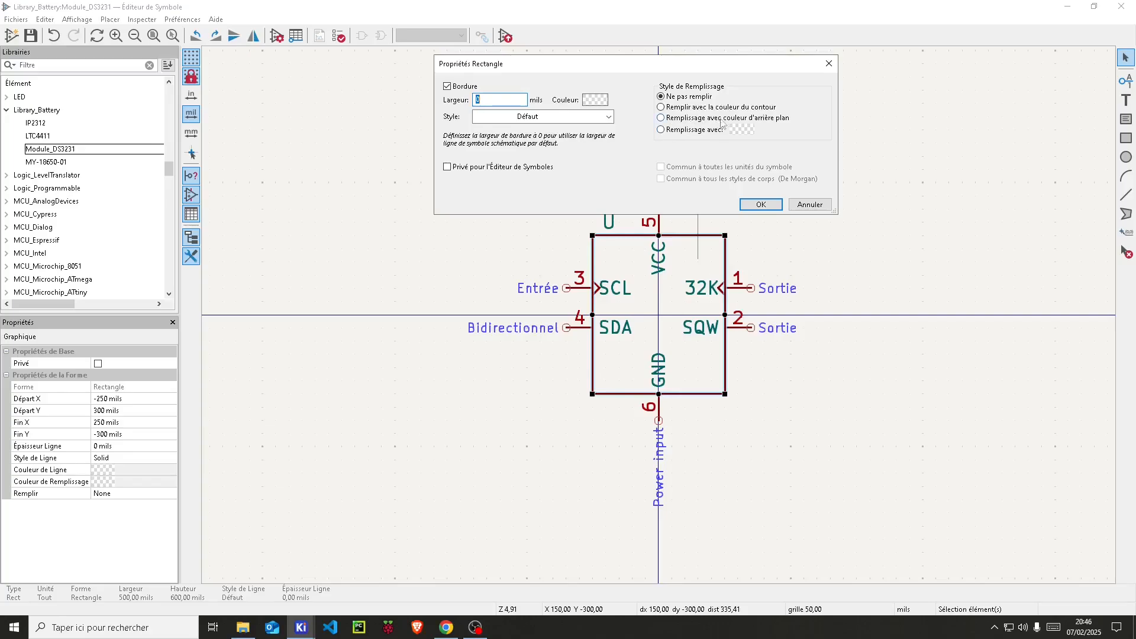
pyautogui.click(685, 120)
pyautogui.click(761, 205)
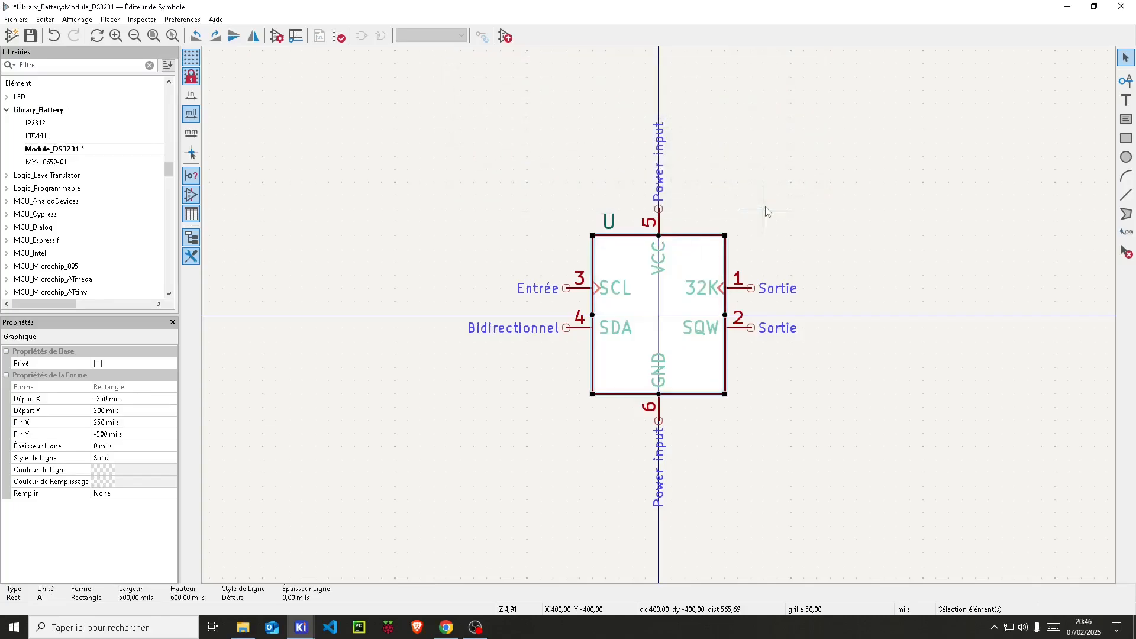
pyautogui.click(900, 299)
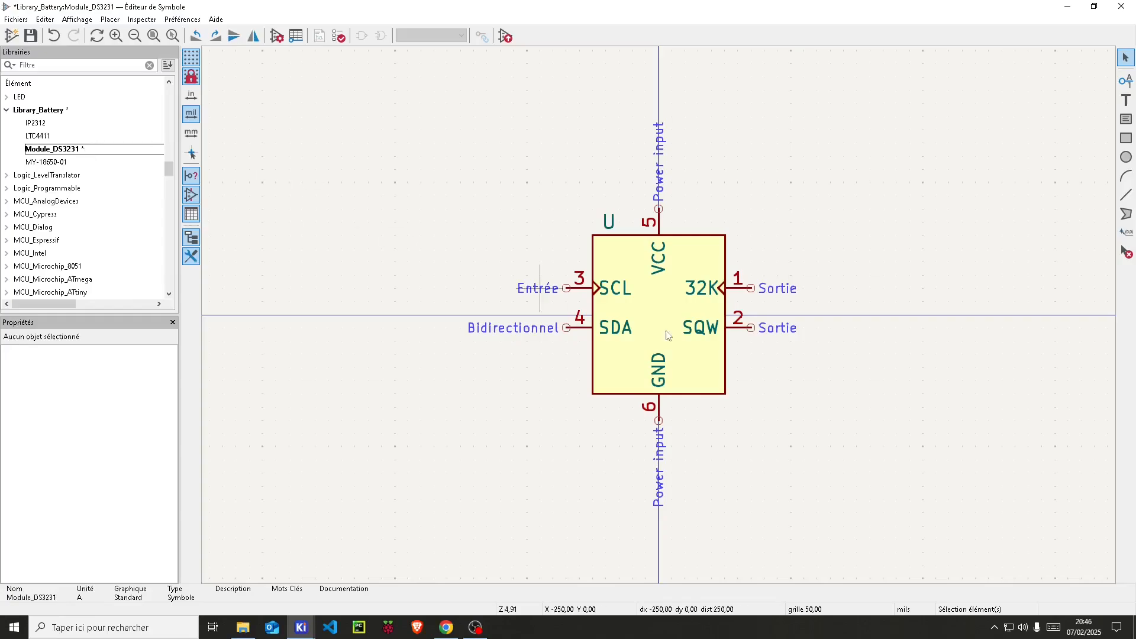
pyautogui.click(30, 37)
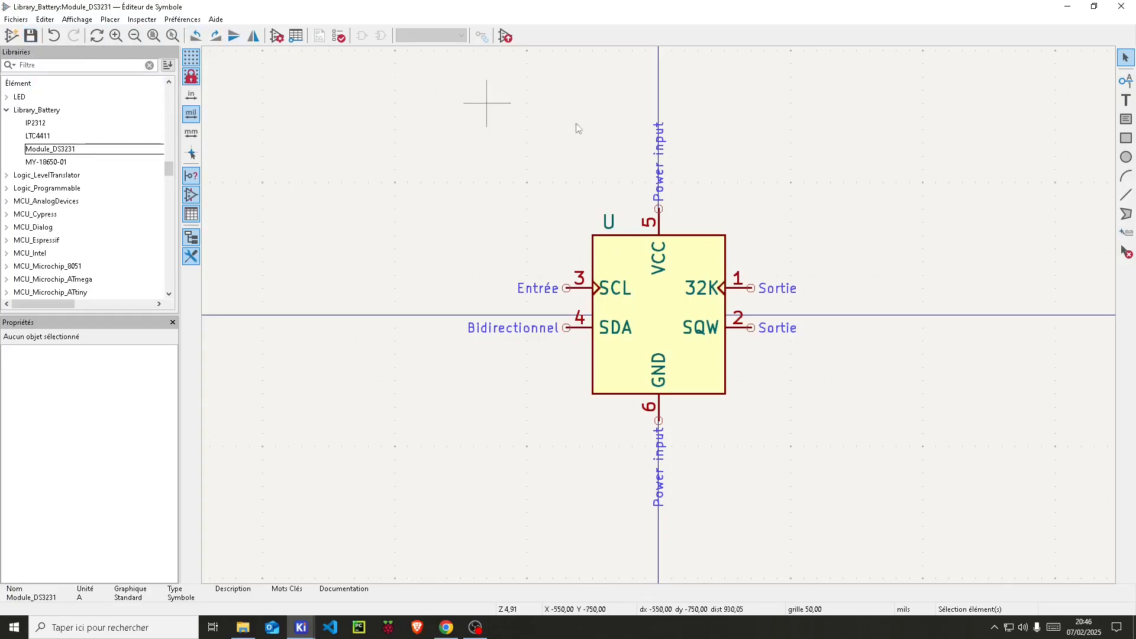
# Close the symbol editor and switch to the schematic editor with the Formation Kicad schematic
pyautogui.click(1120, 8)
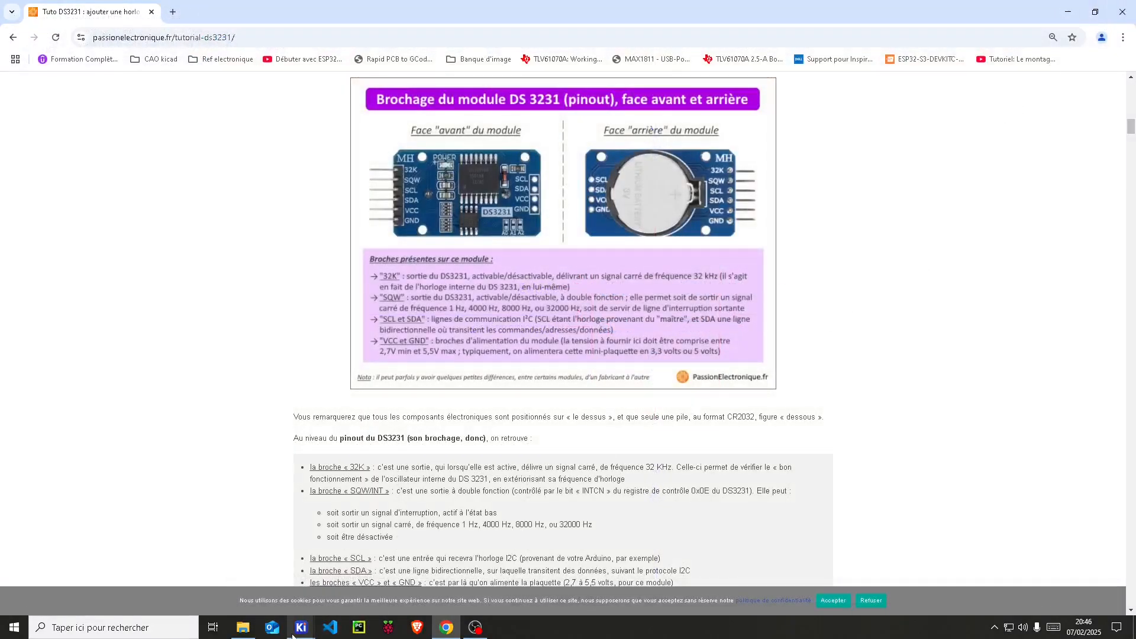
pyautogui.moveTo(300, 631)
pyautogui.click(364, 574)
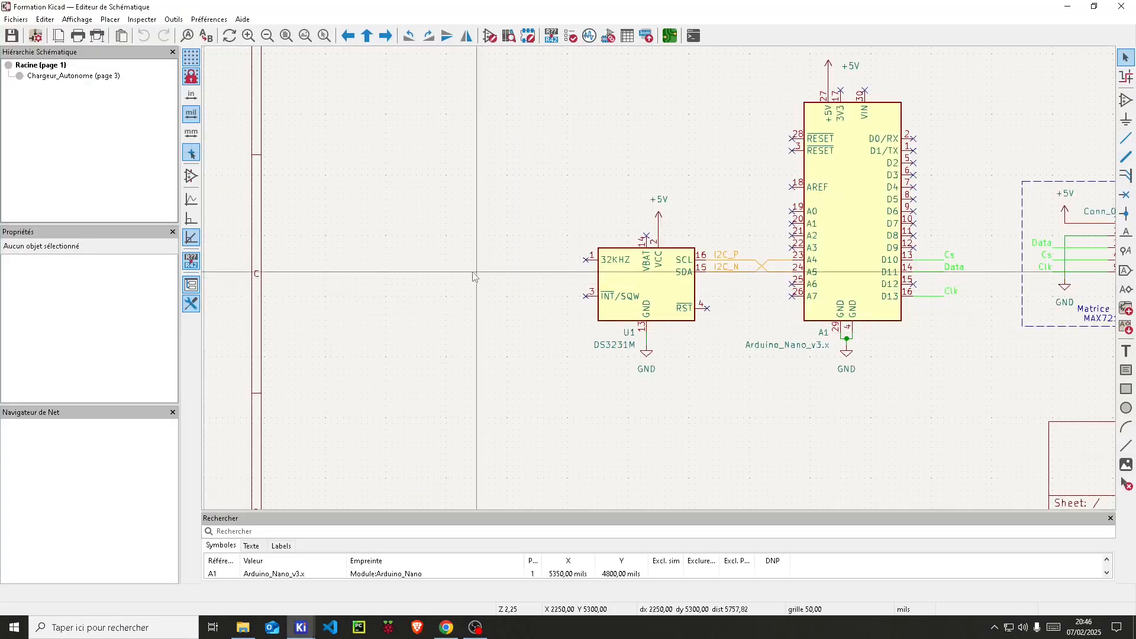
# Find Module_DS3231 in the symbol chooser with the filter module_ds and place it beside U1, at X 2150, Y 5400 mils
pyautogui.click(1126, 100)
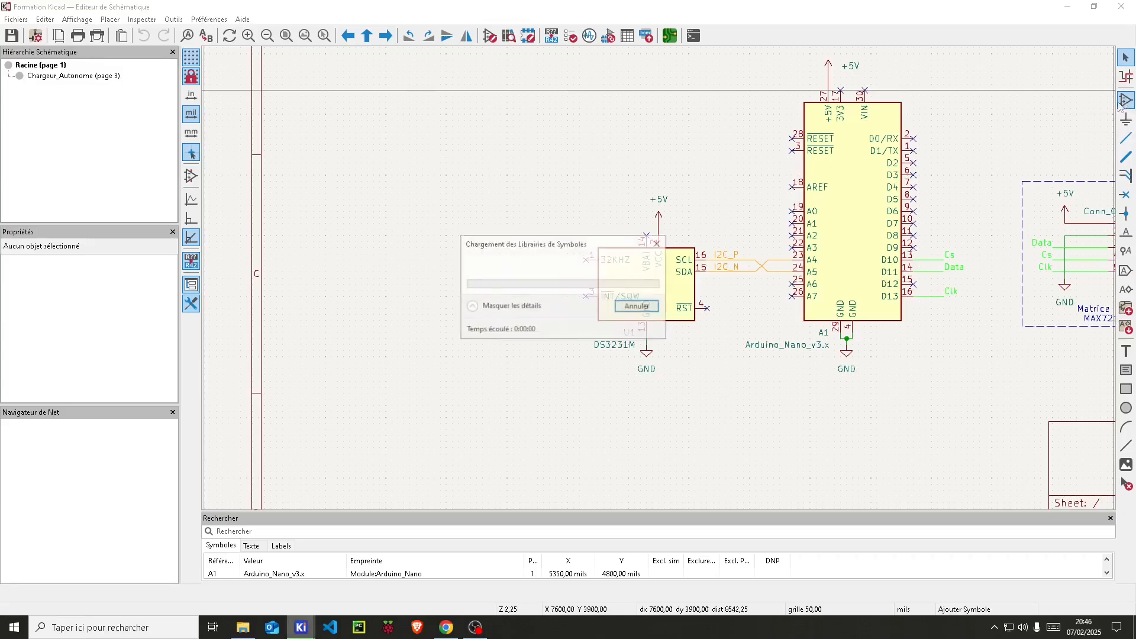
pyautogui.click(556, 240)
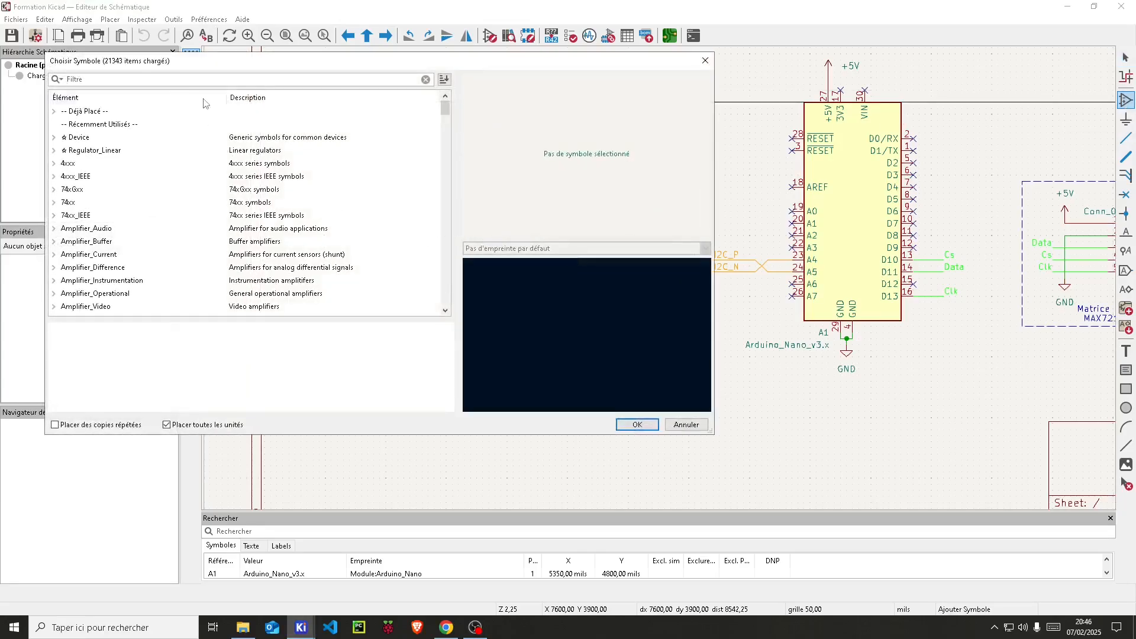
pyautogui.moveTo(216, 68); pyautogui.dragTo(332, 99)
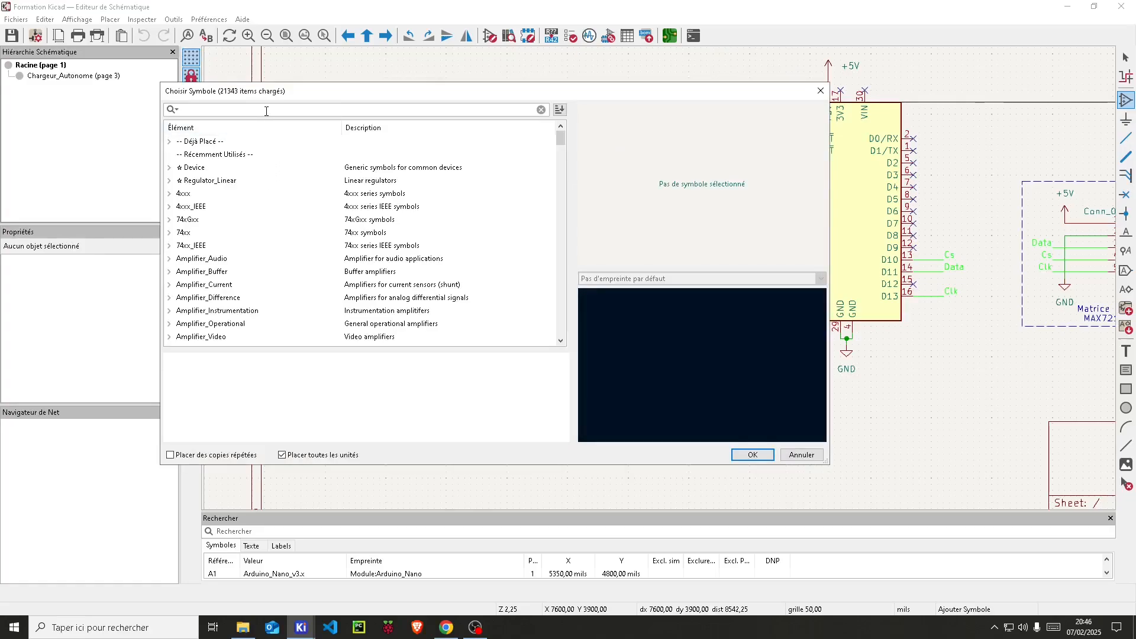
pyautogui.write('mod')
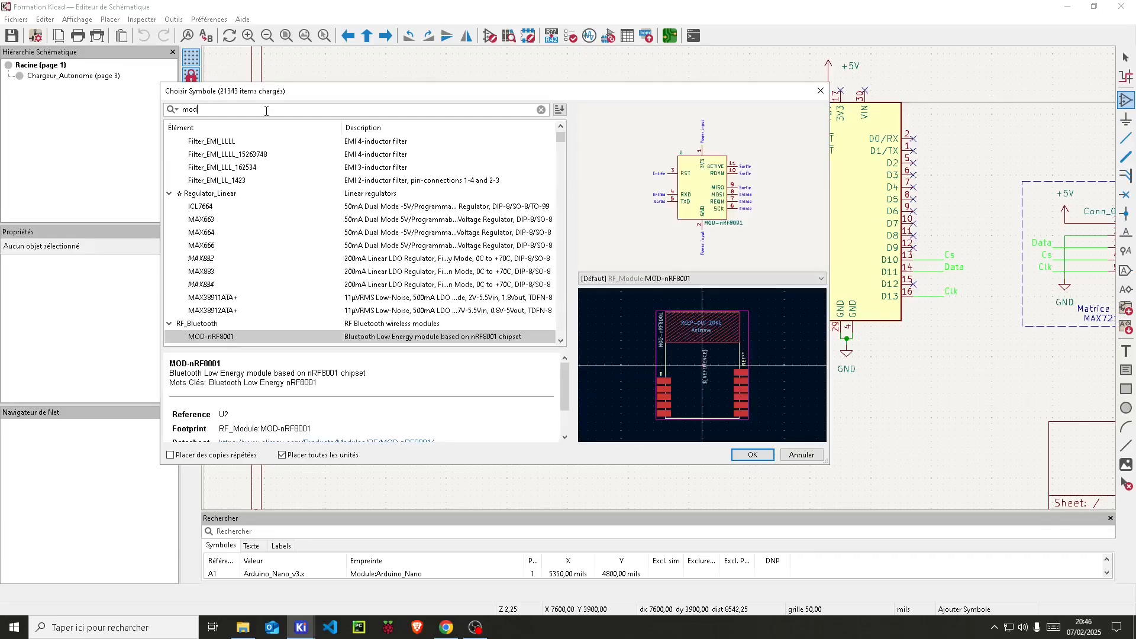
pyautogui.write('ule_')
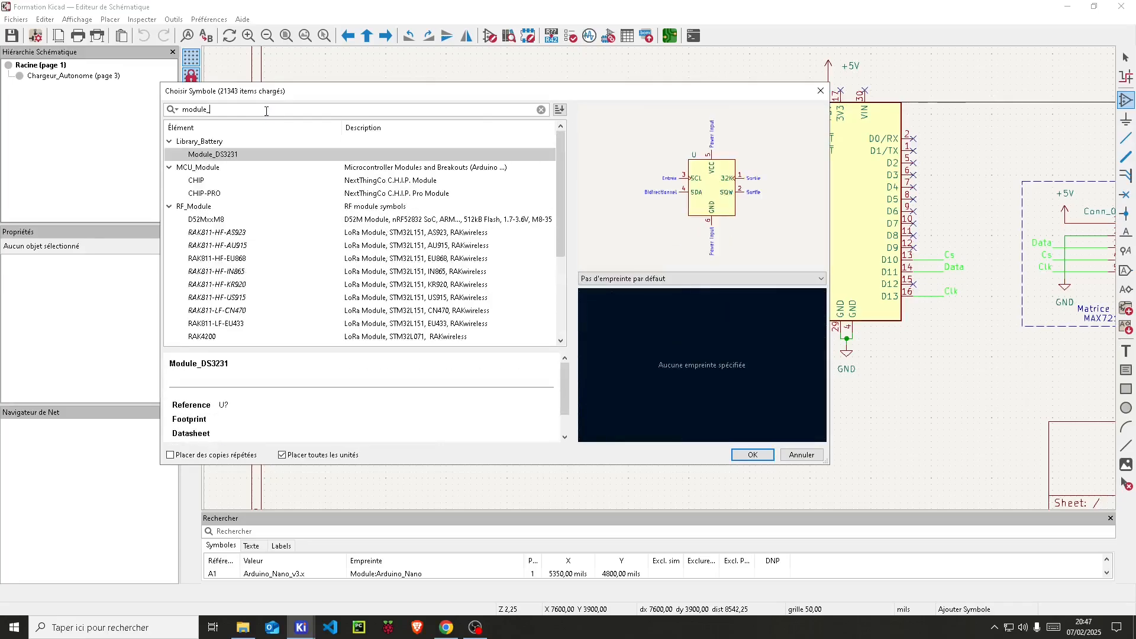
pyautogui.write('ds')
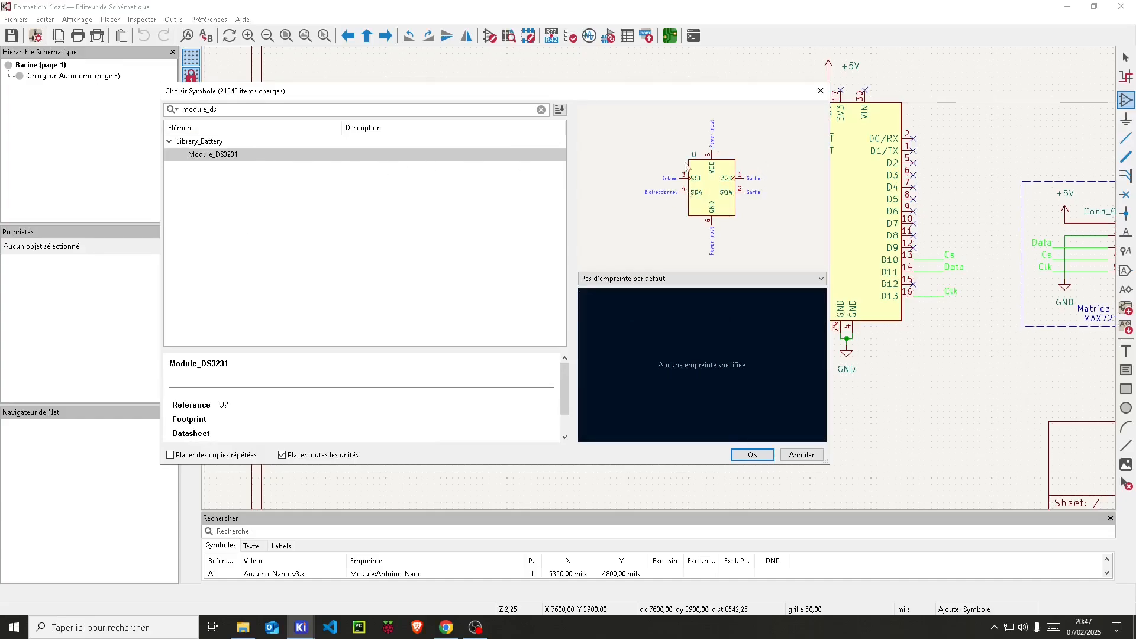
pyautogui.doubleClick(204, 155)
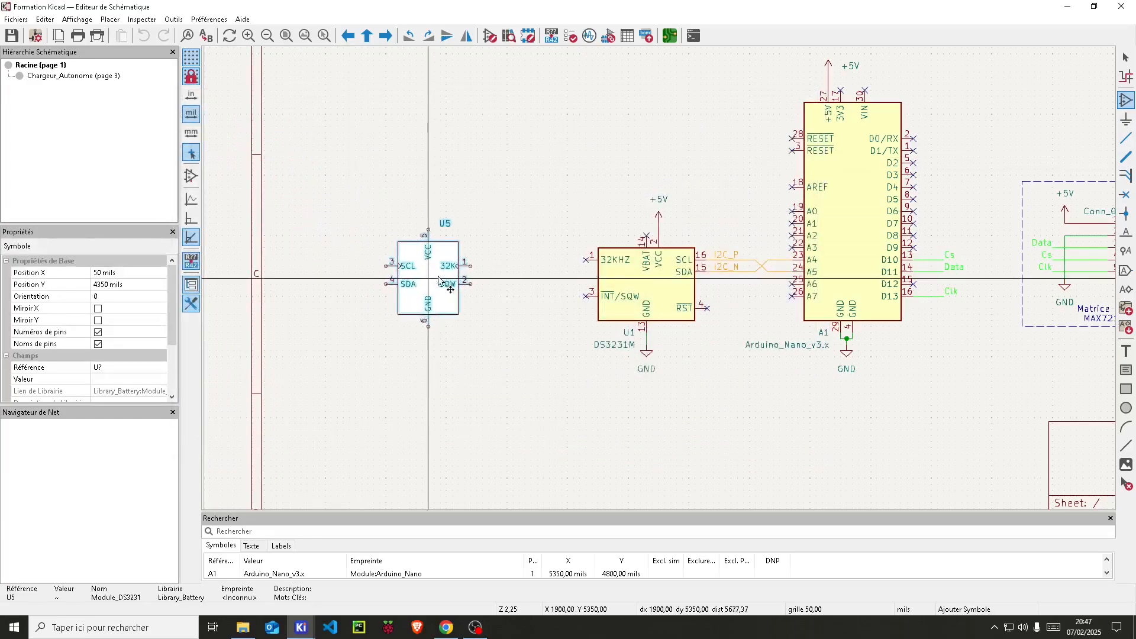
pyautogui.click(466, 288)
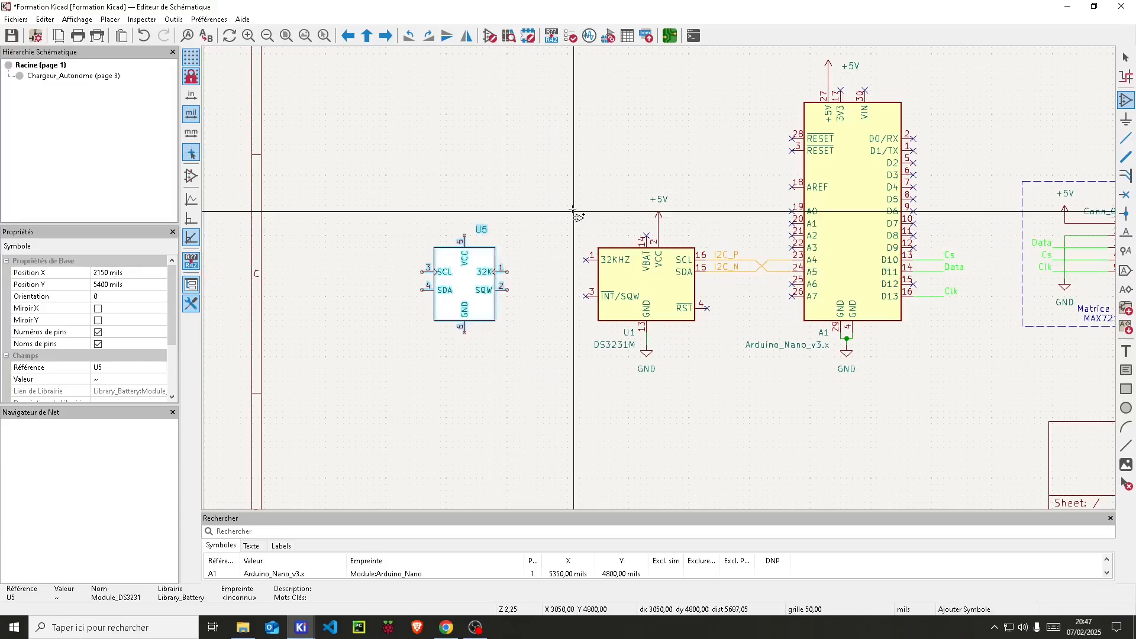
pyautogui.press('Escape')
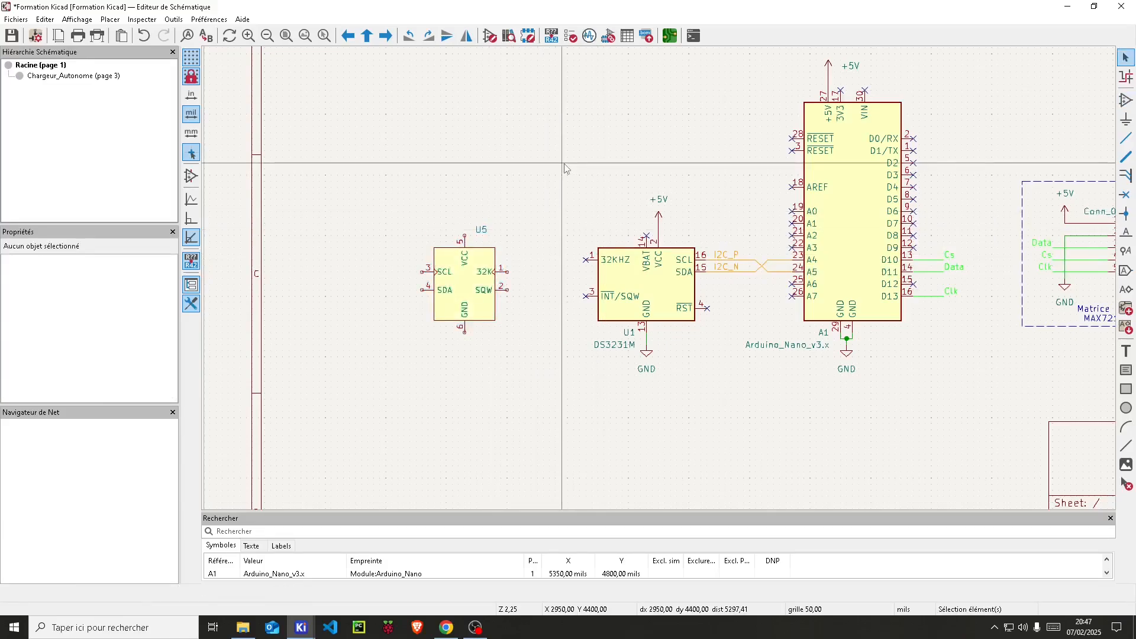